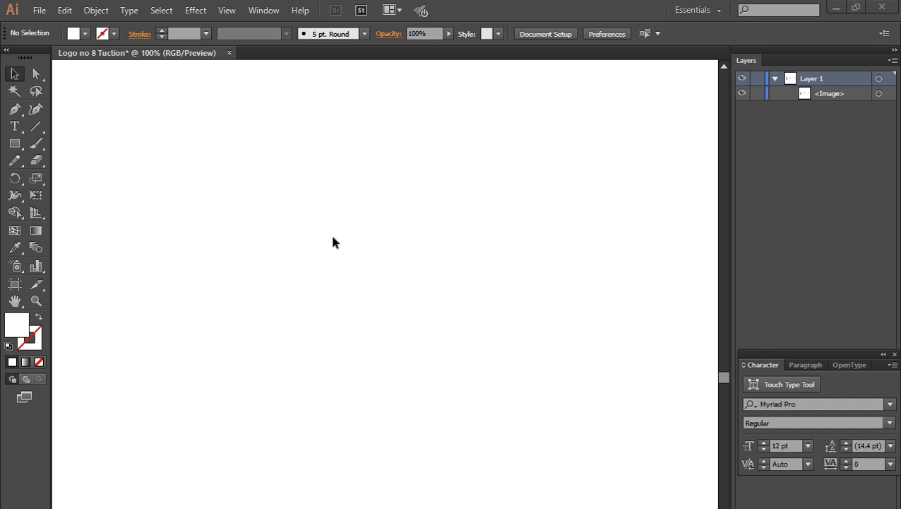
Step: Draw a tall vertical rectangle on the artboard and give it a gray fill
left_click(15, 143)
left_click_drag(150, 150, 209, 395)
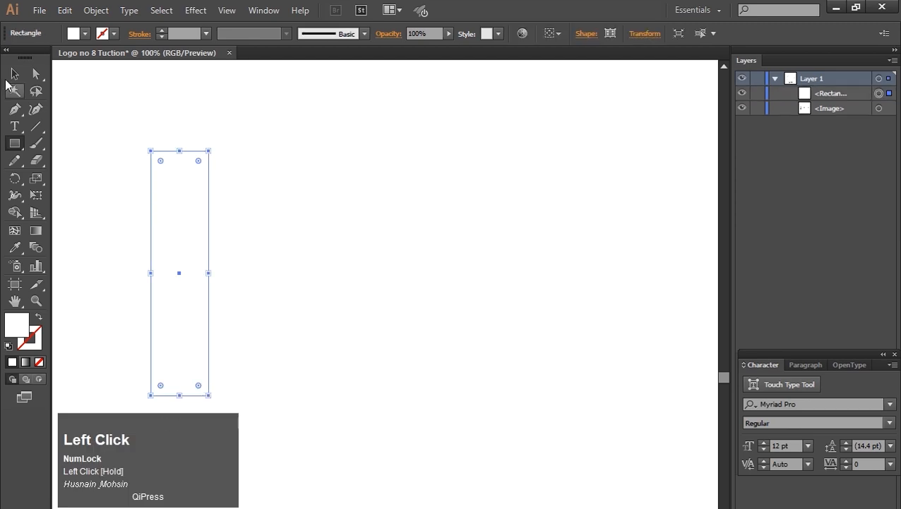
left_click(14, 73)
left_click(85, 33)
left_click(60, 105)
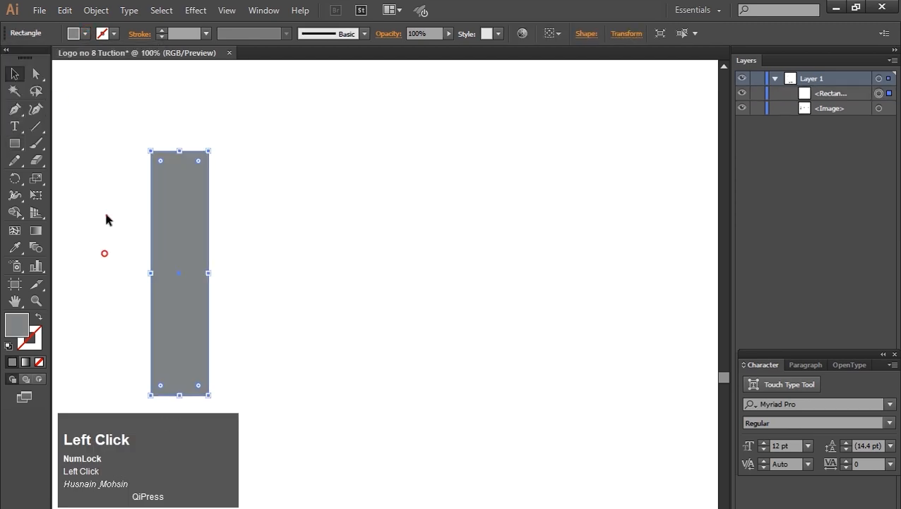
Step: Duplicate the gray bar twice to the right to make three evenly spaced vertical bars
left_click_drag(176, 244, 279, 249)
key("ctrl+d")
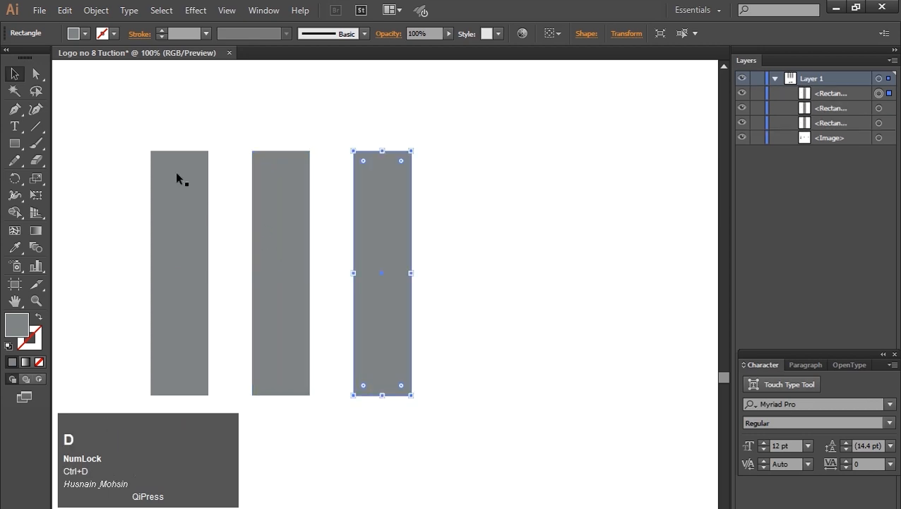
Step: Raise the middle bar slightly above the other two bars
left_click(290, 211)
left_click_drag(281, 153, 287, 133)
key("ctrl+z")
Step: Make a copy of a bar into a horizontal crossbar spanning the full width across the tops of the three bars
key("space")
left_click_drag(474, 250, 569, 235)
left_click(472, 252)
left_click_drag(481, 257, 484, 443, "alt")
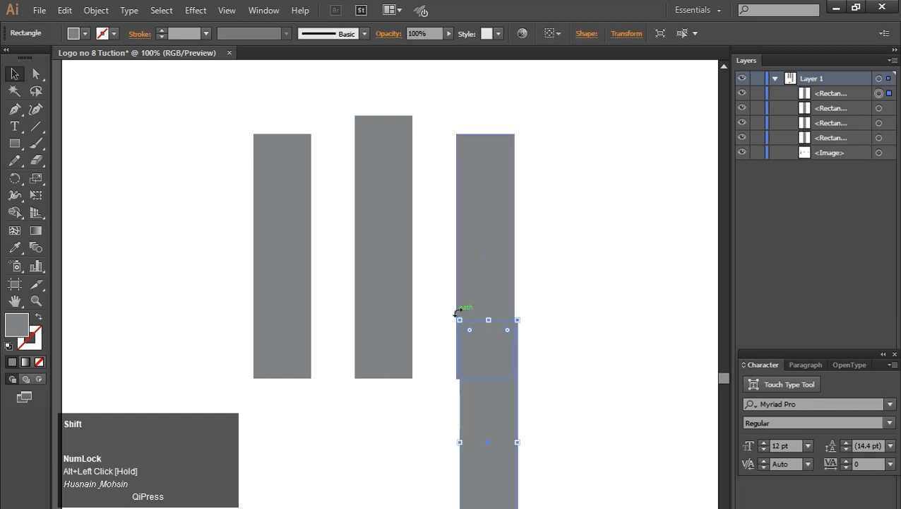
left_click_drag(458, 311, 334, 475, "shift")
left_click_drag(497, 442, 384, 79)
left_click_drag(506, 86, 514, 87)
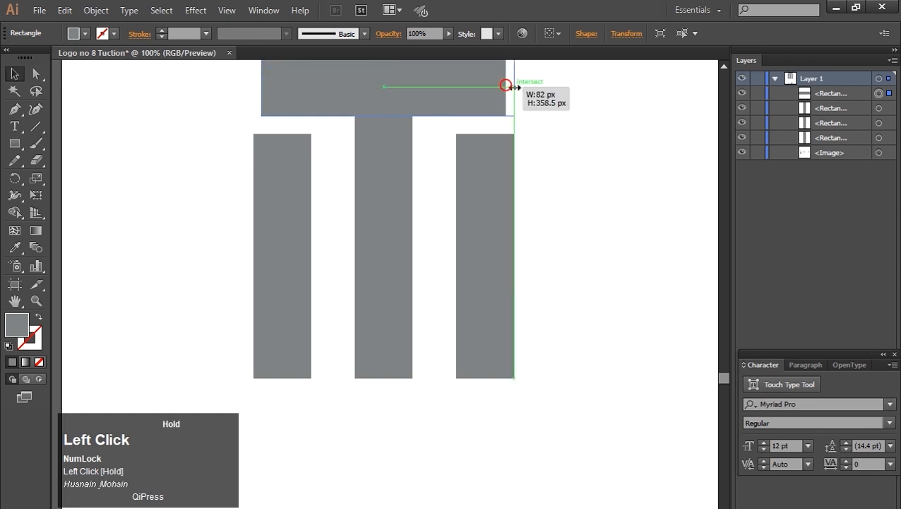
left_click_drag(261, 86, 253, 86)
Step: Select all the bar shapes and reposition them lower on the artboard
key("space")
left_click_drag(577, 196, 565, 231)
left_click(550, 222)
left_click_drag(215, 123, 519, 358)
left_click_drag(372, 216, 421, 294)
left_click(179, 221)
left_click_drag(256, 165, 583, 495)
left_click_drag(431, 334, 452, 363)
left_click(232, 248)
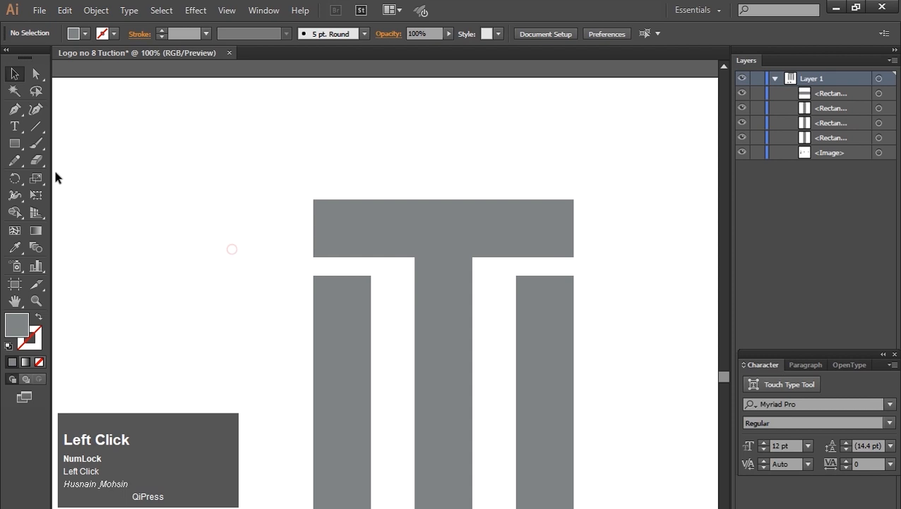
Step: Draw a small rectangular block above the left bar with the Pen tool
left_click(312, 183)
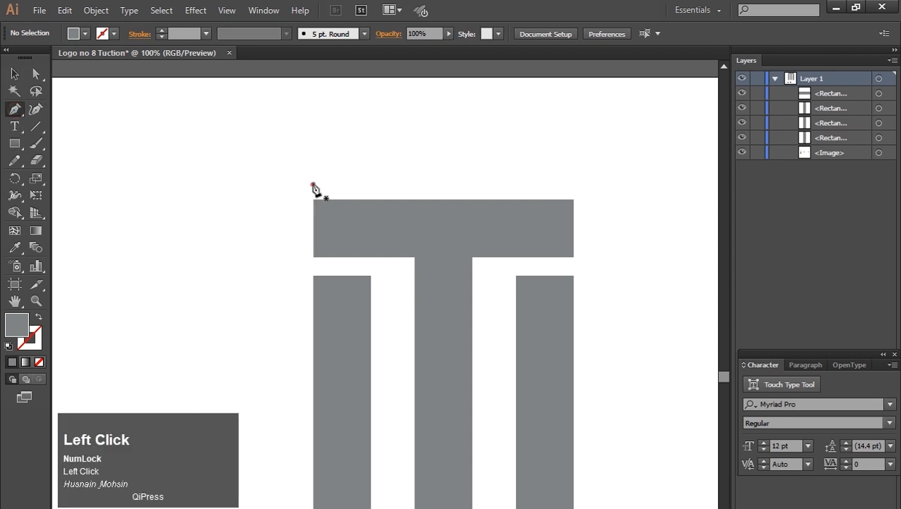
left_click(371, 183)
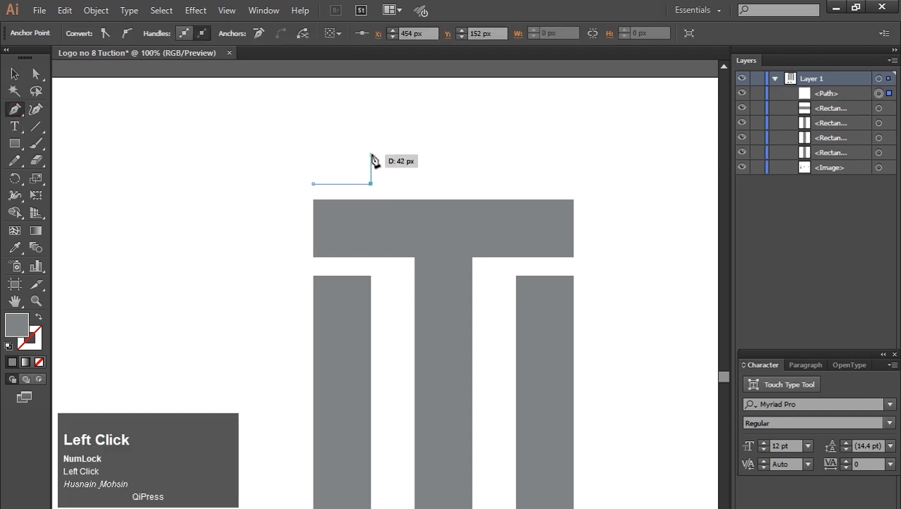
left_click(371, 152)
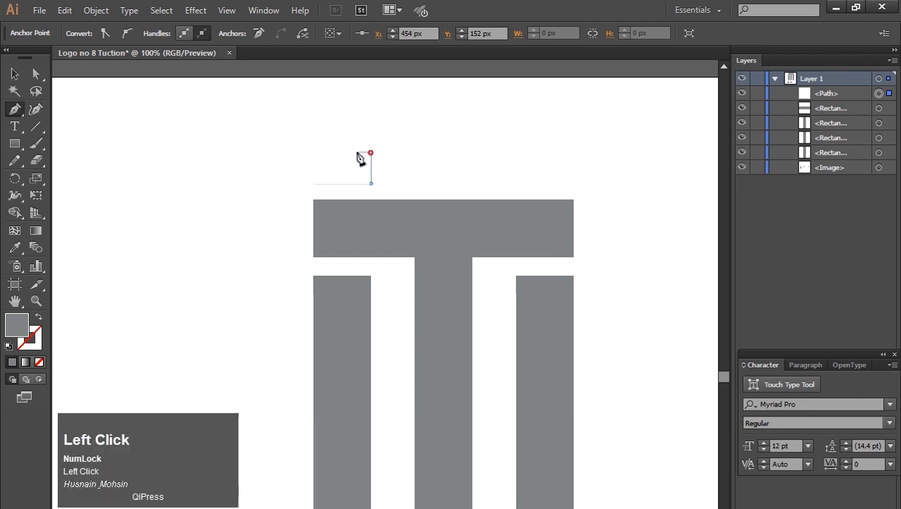
left_click(313, 153)
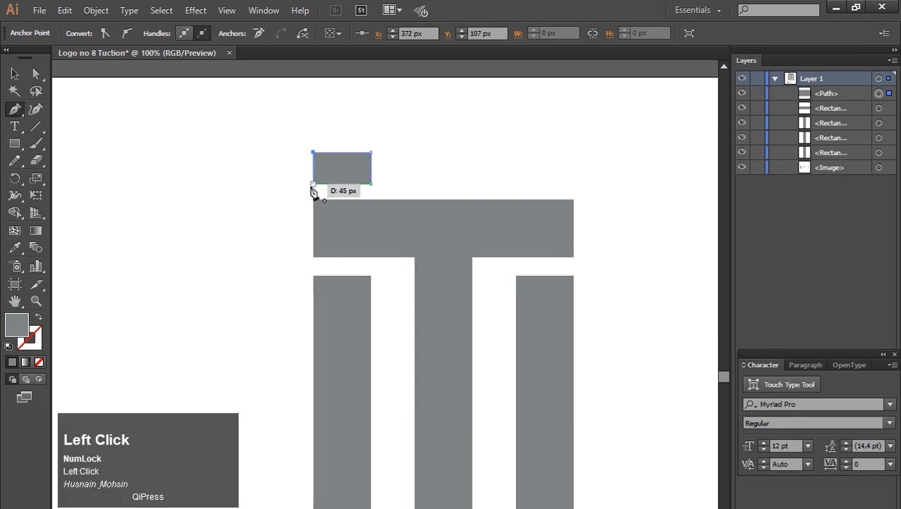
left_click(14, 74)
left_click(263, 198)
Step: Draw a triangular point on top of the block with the Pen tool to form a picket top
left_click(14, 110)
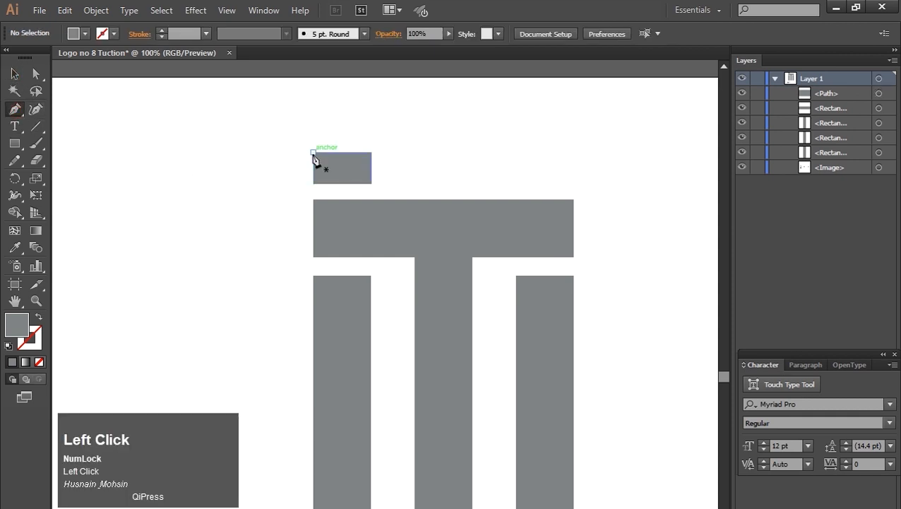
left_click(313, 152)
left_click(343, 125)
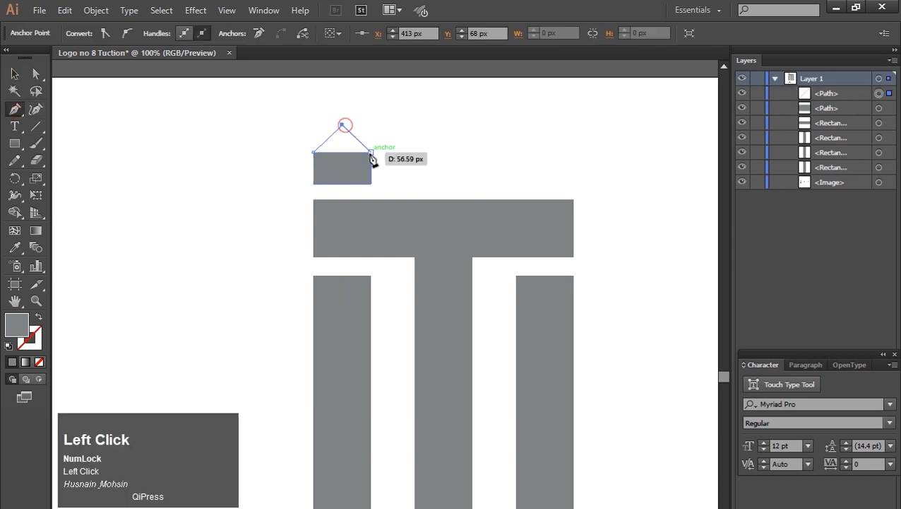
left_click(369, 151)
left_click(313, 152)
left_click(14, 73)
left_click(252, 282)
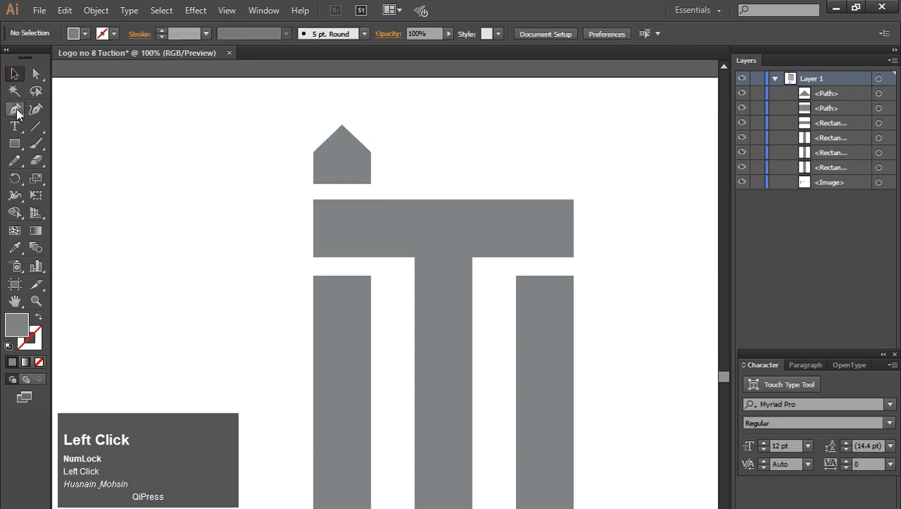
Step: Copy the picket top over the middle and right bars, raising the middle one higher
left_click_drag(291, 121, 390, 194)
left_click_drag(342, 169, 548, 170)
left_click(367, 115)
left_click_drag(475, 194, 475, 194)
left_click_drag(443, 125, 444, 103)
left_click(496, 130)
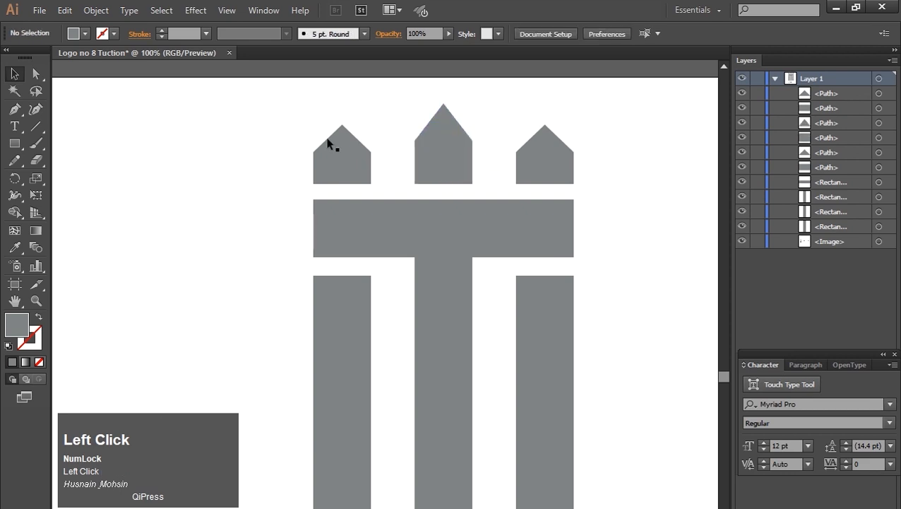
left_click_drag(503, 123, 553, 172)
left_click_drag(544, 134, 545, 135)
left_click(597, 177)
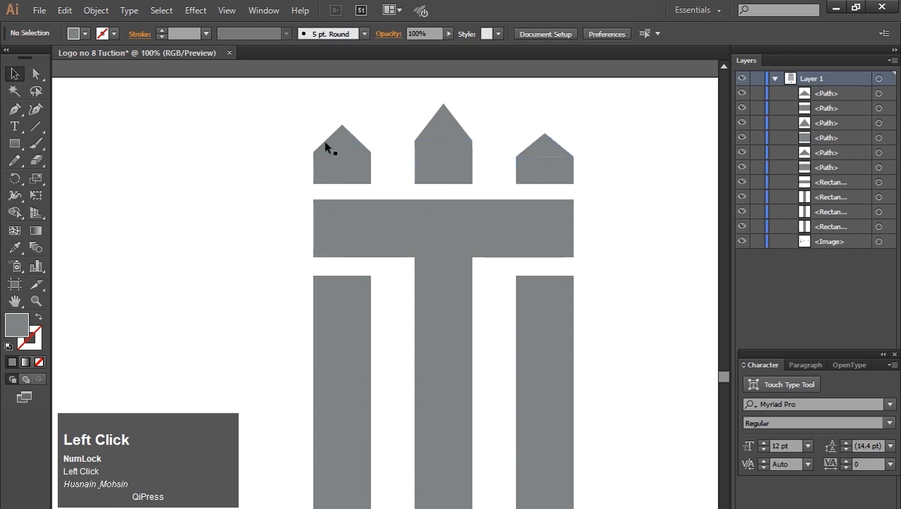
key("ctrl+z")
left_click(185, 167)
Step: Merge each picket's block and triangular point into one shape with the Shape Builder tool
left_click_drag(238, 100, 612, 194)
left_click(19, 219)
left_click_drag(349, 142, 353, 174)
left_click_drag(447, 128, 450, 164)
left_click_drag(549, 140, 547, 167)
Step: Merge the crossbar and the middle bar into a single shape with the Shape Builder tool
left_click(15, 74)
left_click(106, 233)
left_click_drag(255, 215, 620, 439)
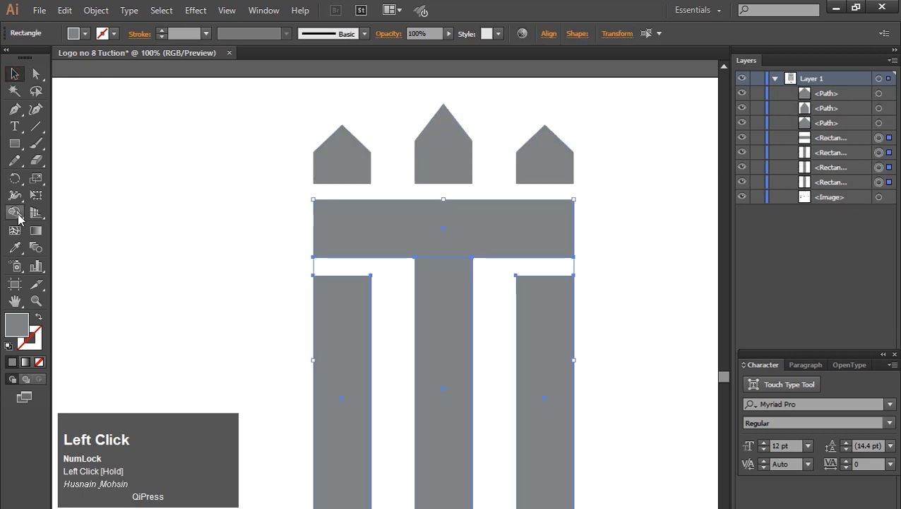
left_click(15, 212)
mouse_move(376, 245)
left_mouse_down()
mouse_move(436, 282)
mouse_move(438, 339)
left_mouse_up()
left_click_drag(241, 142, 558, 392)
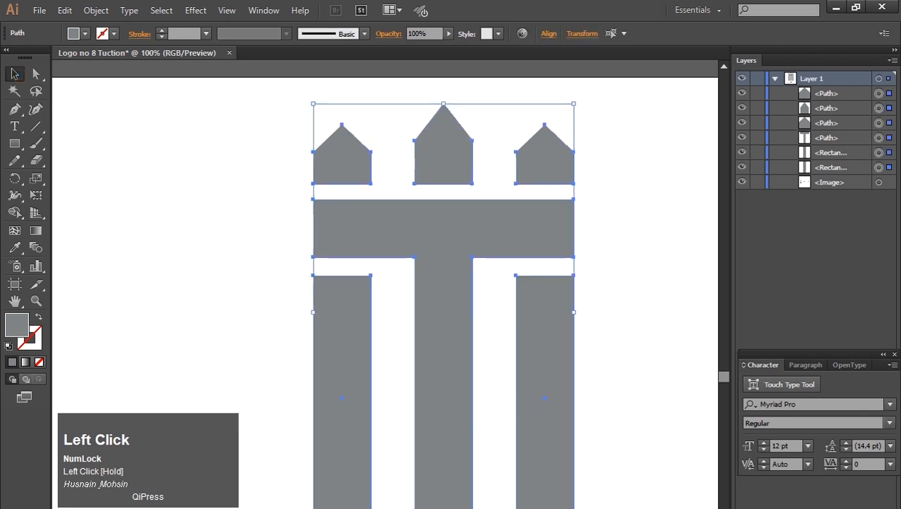
left_click(220, 234)
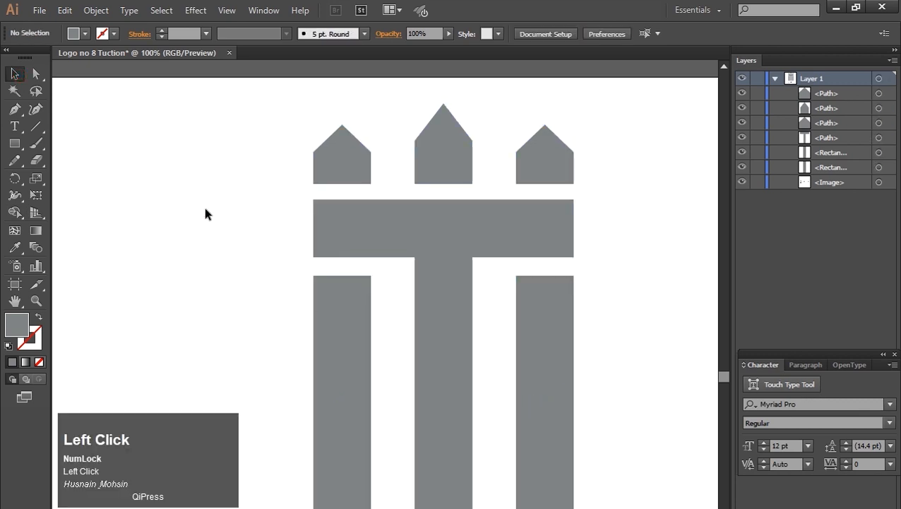
Step: Draw a small rectangle just outside the left bar, below the crossbar
left_click(14, 108)
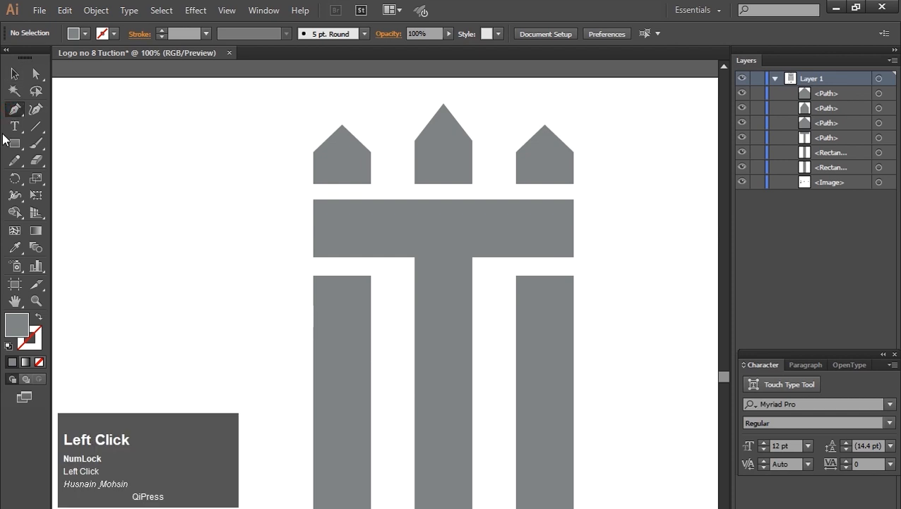
left_click_drag(299, 291, 313, 310)
left_click(14, 74)
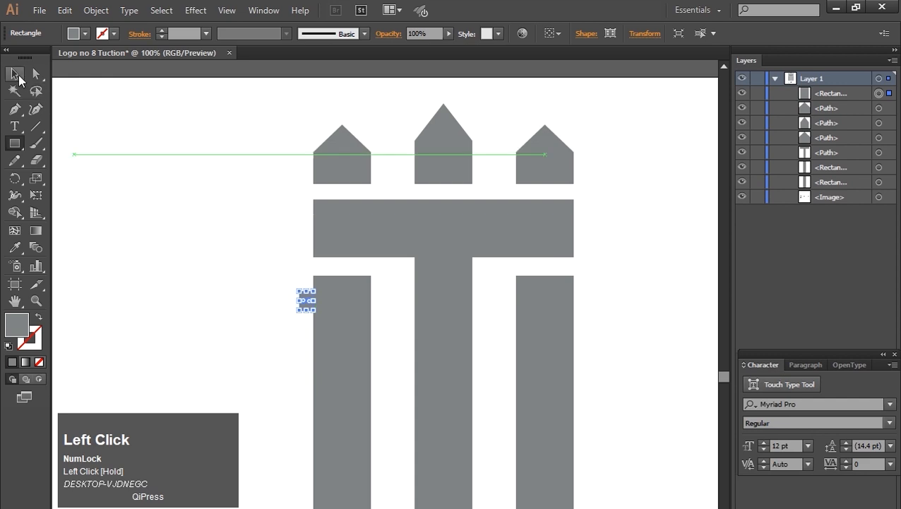
left_click(311, 305)
left_click_drag(308, 301, 379, 310)
left_click(289, 320)
left_click(302, 305)
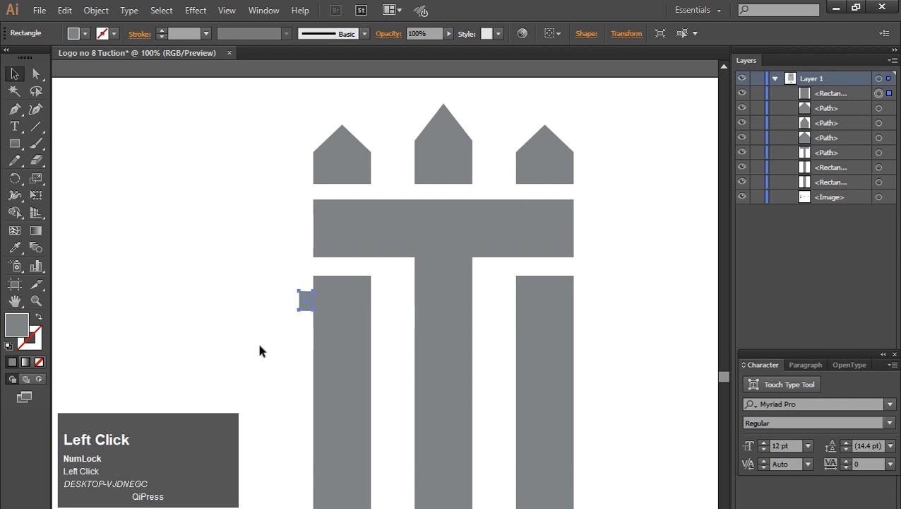
left_click(260, 346)
left_click(307, 301)
left_click(68, 12)
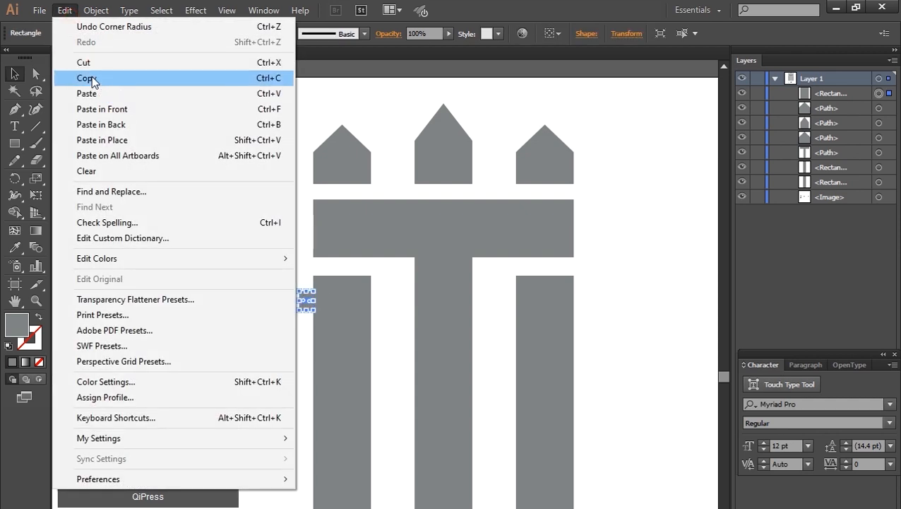
left_click(389, 272)
Step: Copy the small rectangle to the right side of the left bar
key("z")
left_click_drag(277, 262, 360, 355)
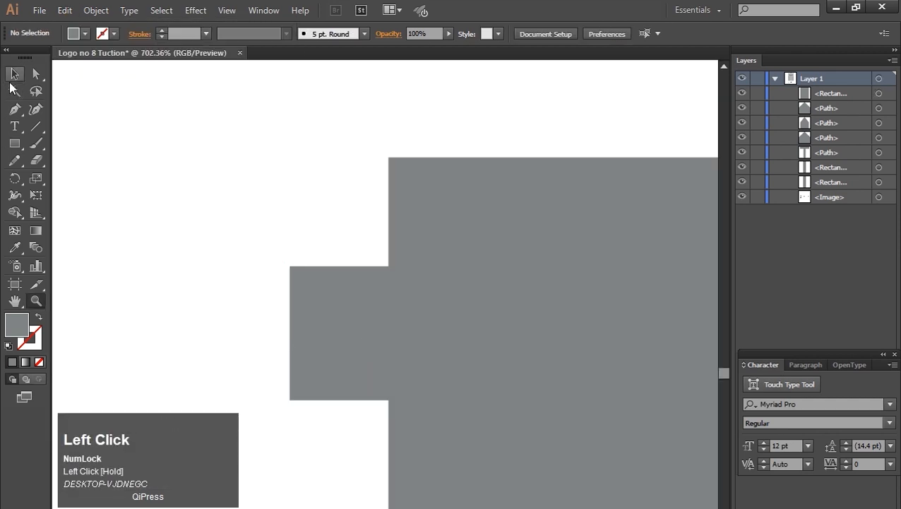
left_click(14, 77)
key("ctrl+minus")
key("ctrl+minus")
key("ctrl+minus")
key("space")
left_click_drag(322, 235, 165, 87)
left_click(256, 267)
left_click_drag(256, 261, 472, 266)
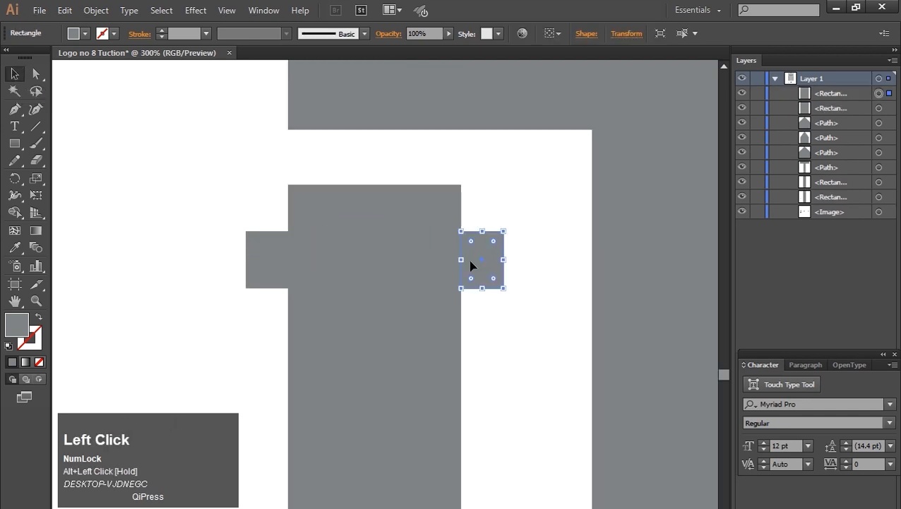
Step: Widen the copied rectangle to fill the gap between the left and middle bars
key("ctrl+minus")
key("ctrl+minus")
key("ctrl+minus")
key("space")
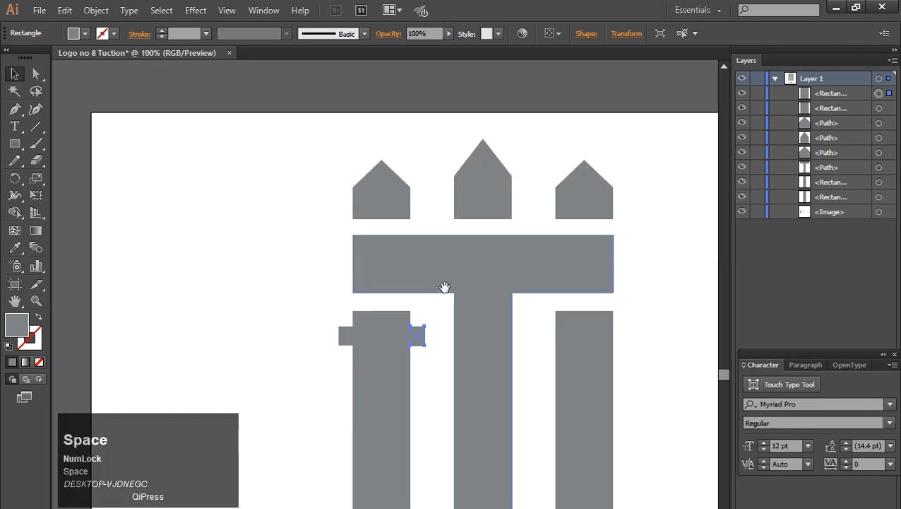
left_click_drag(440, 287, 402, 228)
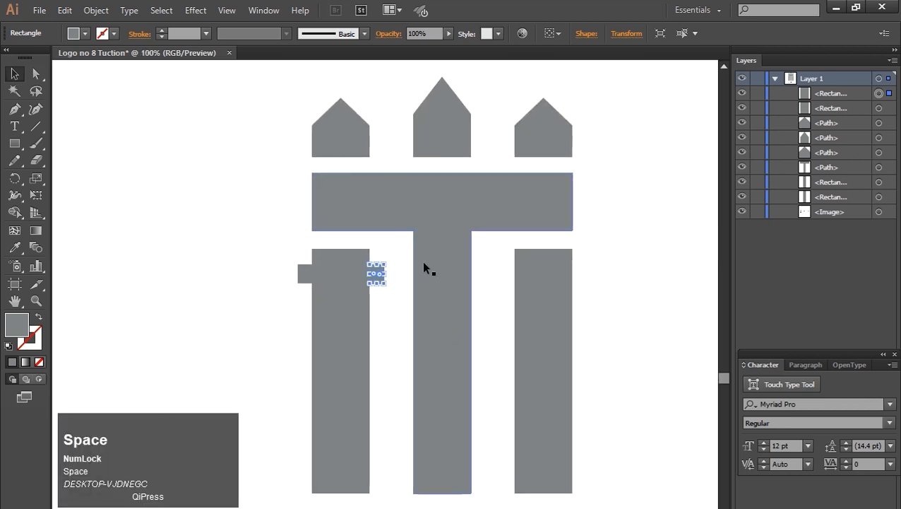
left_click_drag(386, 274, 405, 281)
left_click(400, 311)
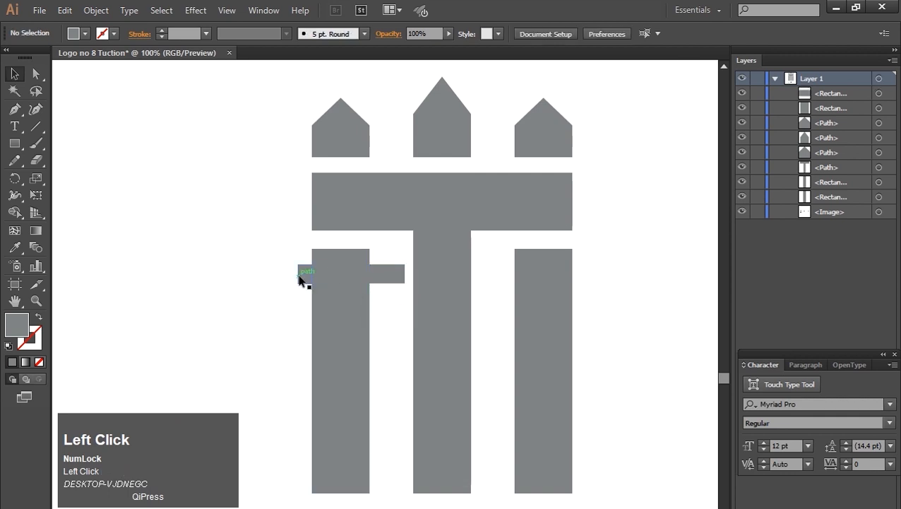
Step: Copy the connector rectangle into the gap between the middle and right bars
left_click(393, 280, "alt")
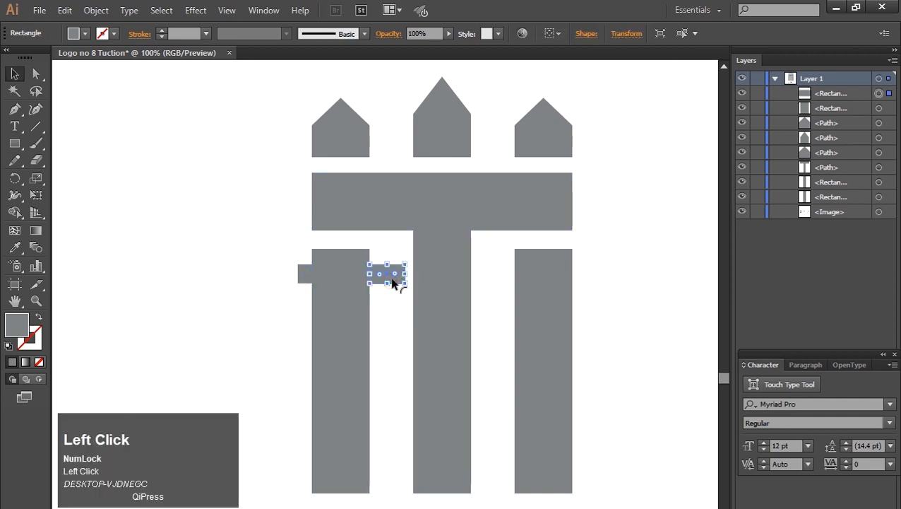
left_click_drag(393, 280, 492, 279)
left_click(406, 328)
left_click(391, 280)
left_click_drag(393, 280, 492, 278, "alt")
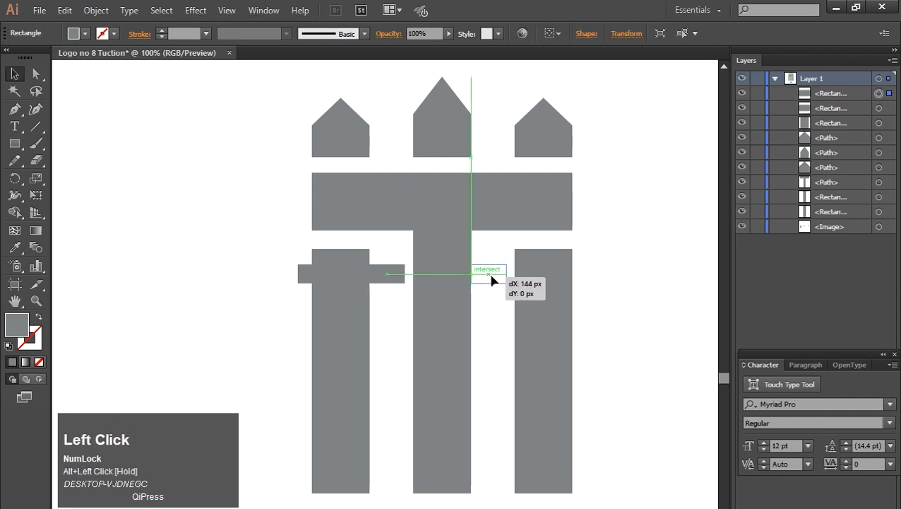
left_click(489, 329)
Step: Copy the connector rectangle again to extend past the right side of the right bar
left_click(489, 279)
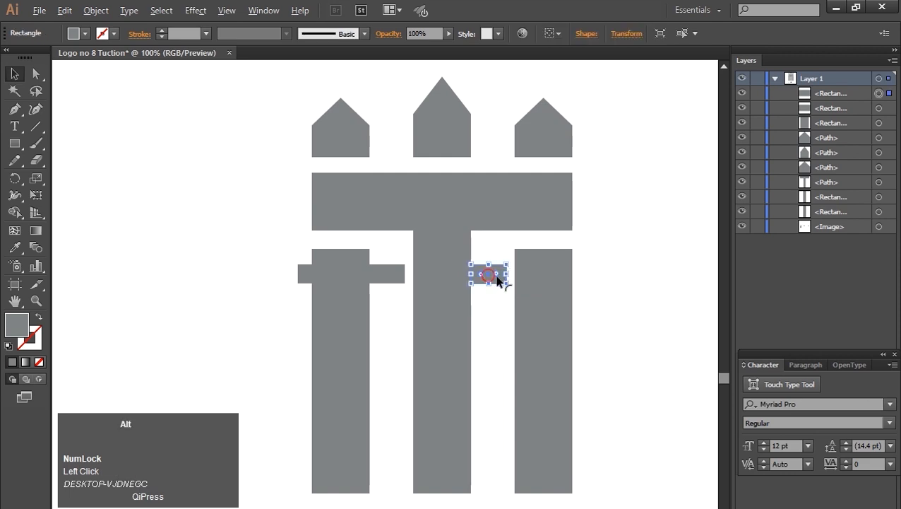
left_click_drag(497, 282, 599, 282, "alt")
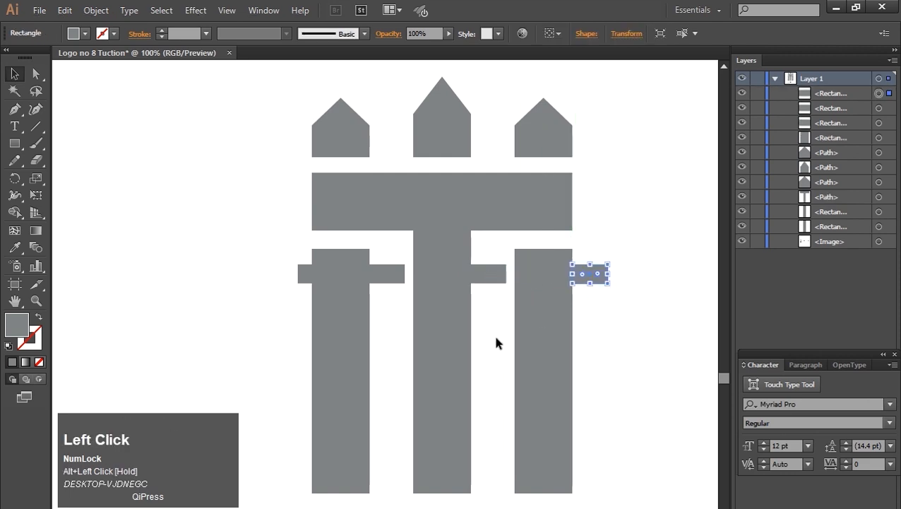
left_click(491, 340)
Step: Select the four small connector rectangles together and group them
left_click(299, 281)
left_click(401, 275, "shift")
left_click(491, 277, "shift")
left_click(589, 276, "shift")
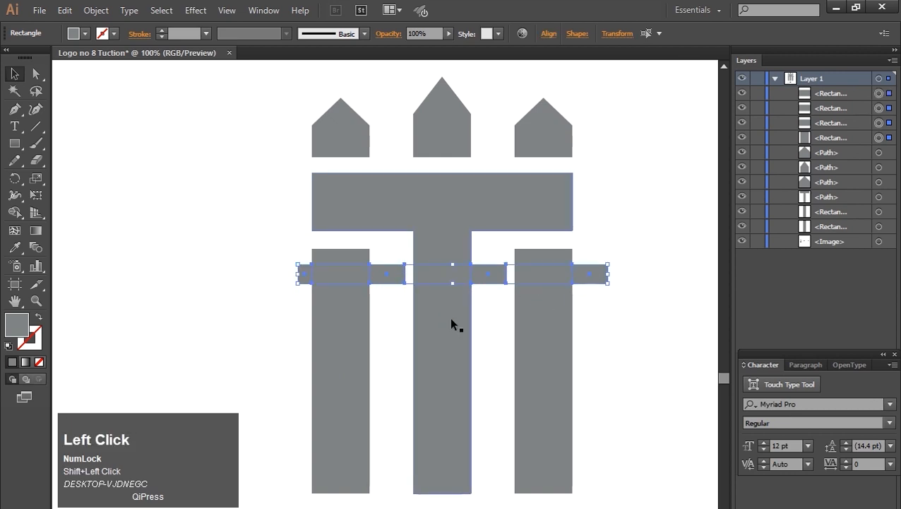
key("ctrl+g")
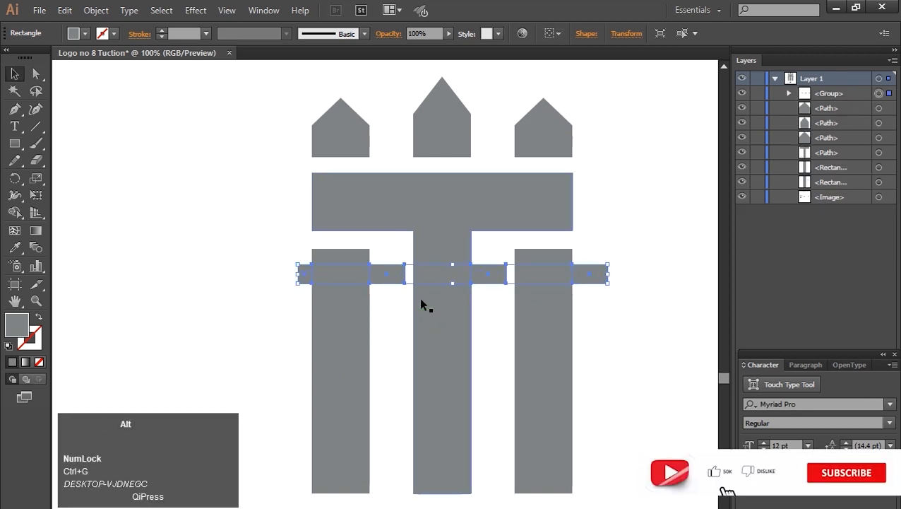
Step: Copy the connector group straight down near the bottom of the bars
left_click_drag(394, 282, 392, 429)
left_click(217, 261)
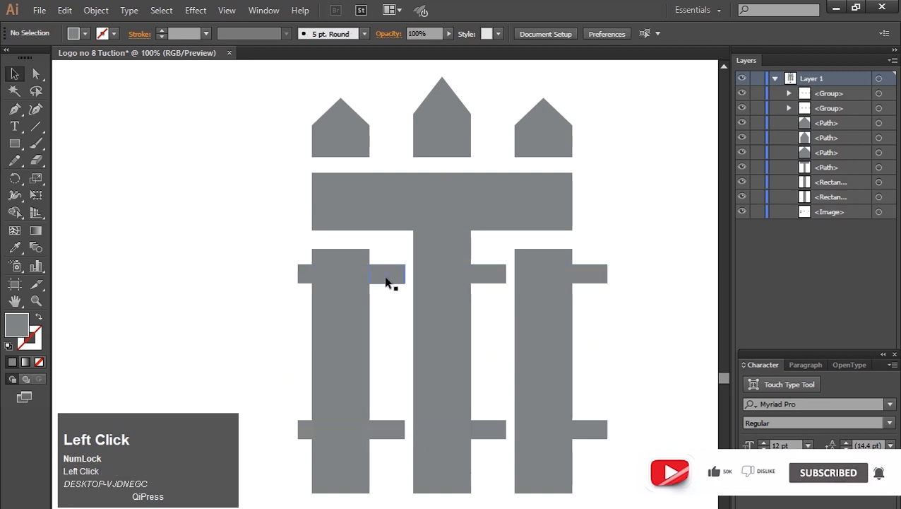
Step: Nudge the upper connector group down two large increments
left_click(386, 280)
key("shift+Down")
key("shift+Down")
left_click(168, 256)
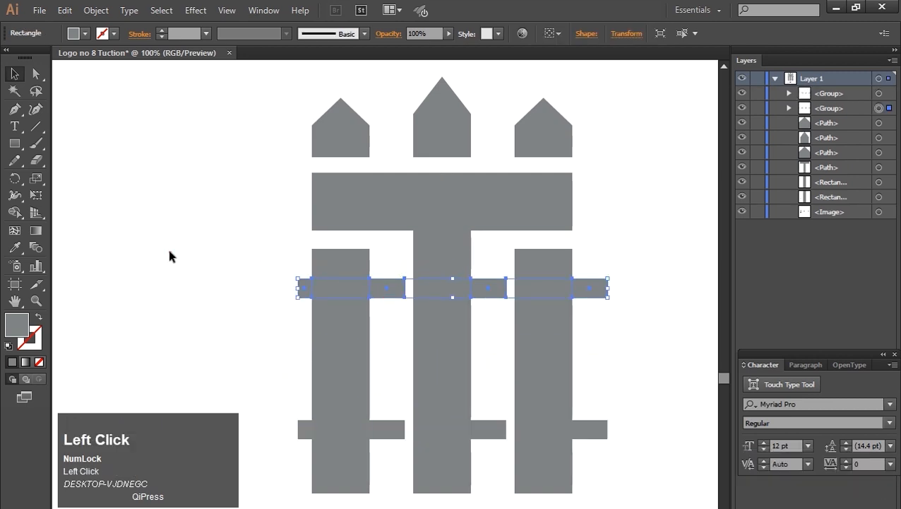
Step: Select all fence shapes and recolor them with the C=0 M=0 Y=0 K=70 gray swatch
left_click_drag(270, 108, 700, 486)
left_click(84, 33)
left_click(46, 100)
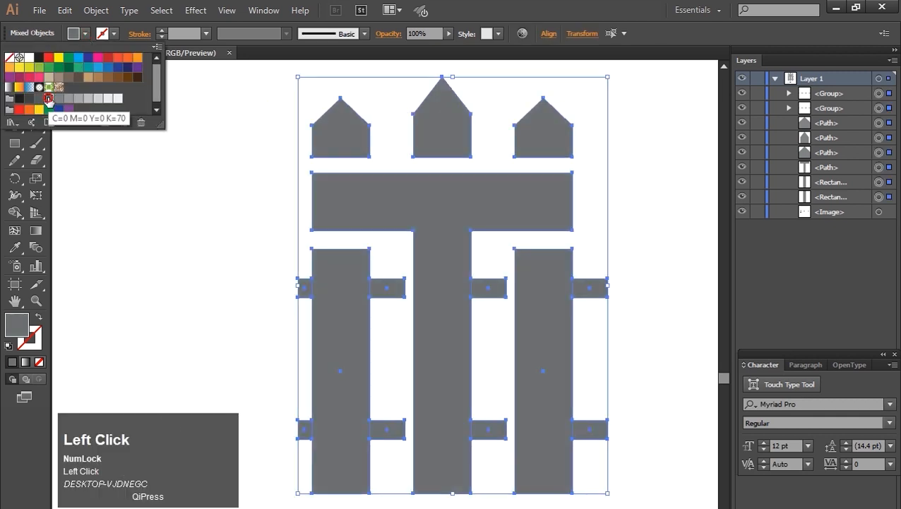
left_click(176, 237)
left_click(182, 252)
Step: Draw a small circle about 58 px wide to the left of the fence with the Ellipse tool
right_click(15, 144)
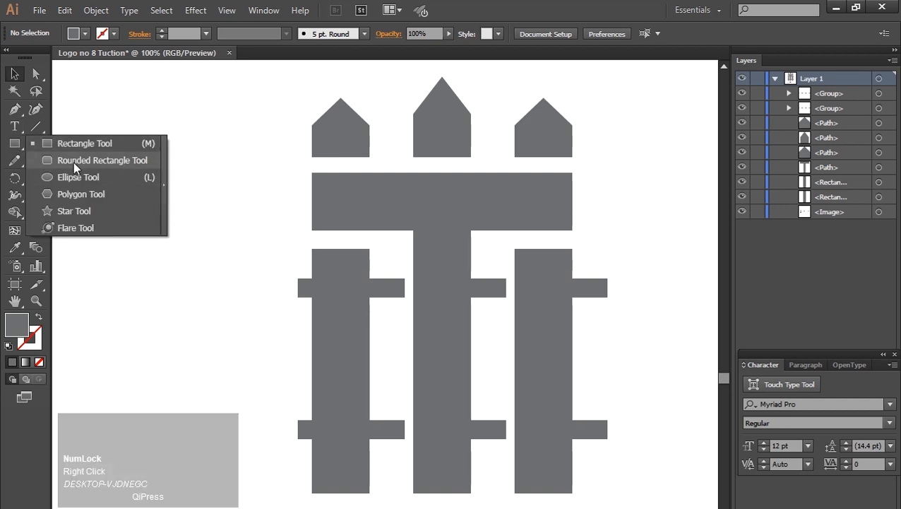
left_click(79, 177)
mouse_move(135, 222)
left_mouse_down()
mouse_move(145, 245)
mouse_move(193, 227)
left_mouse_up()
key("v")
left_click(204, 291)
Step: Draw a short thin rectangle crossing the circle's left edge and select it
left_click_drag(17, 147, 64, 147)
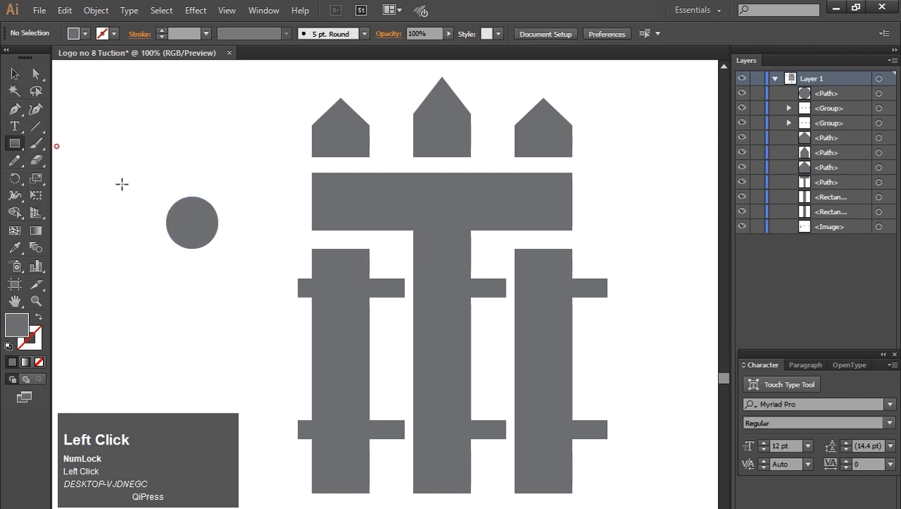
mouse_move(147, 222)
left_mouse_down()
mouse_move(175, 227)
mouse_move(152, 225)
mouse_move(164, 225)
left_mouse_up()
key("v")
left_click(121, 281)
left_click(171, 275)
left_click(158, 223)
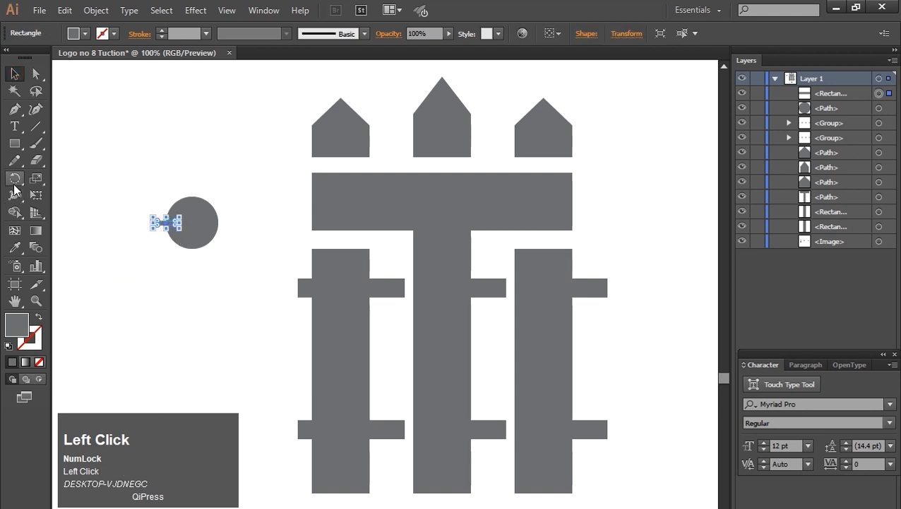
Step: Save the file, then rotate a copy of the small rectangle a quarter turn about the circle's centre
right_click(15, 178)
left_click(72, 179)
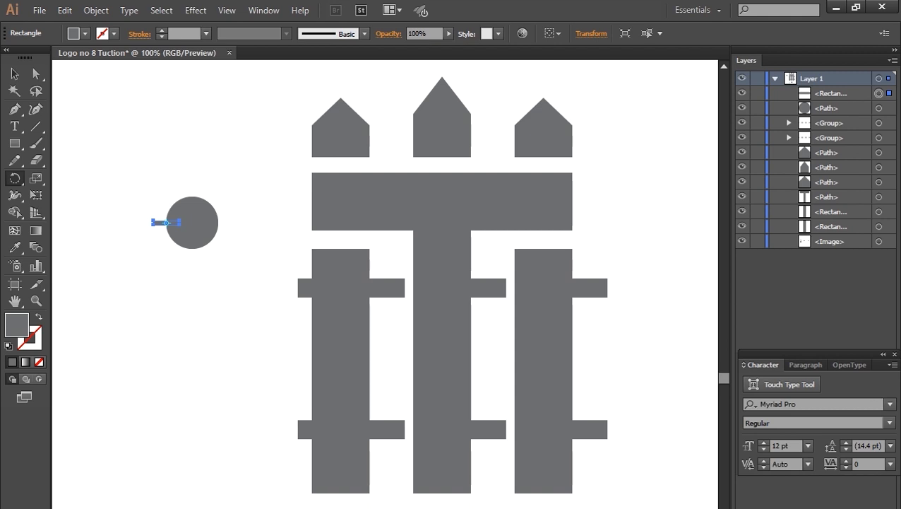
key("ctrl+s")
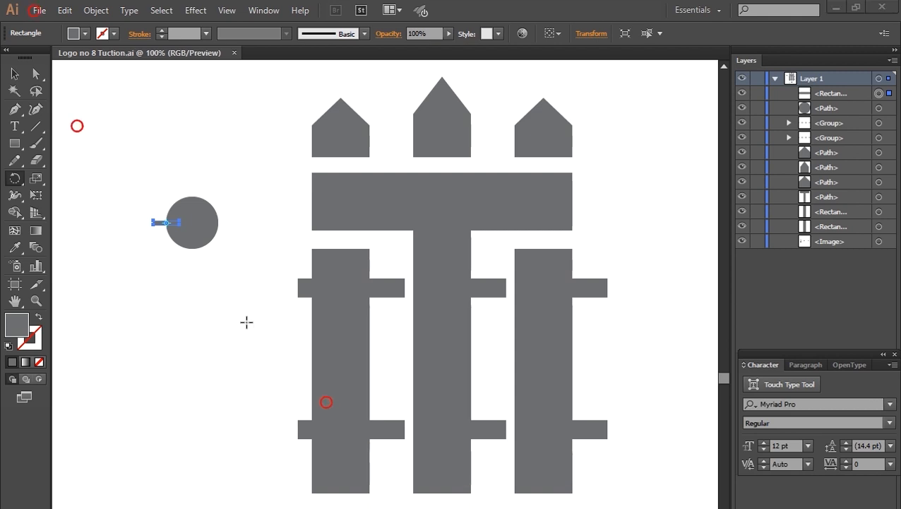
left_click(192, 223)
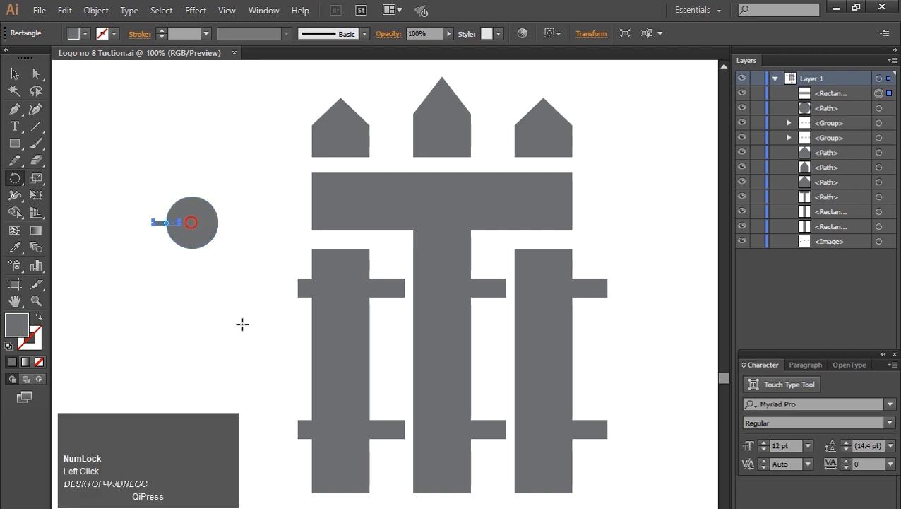
right_click(14, 178)
left_click(65, 183)
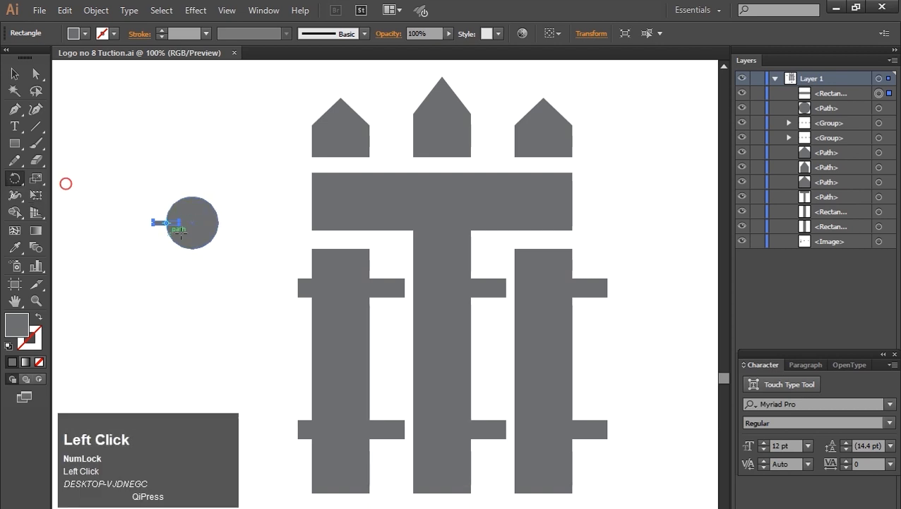
left_click(193, 223, "alt")
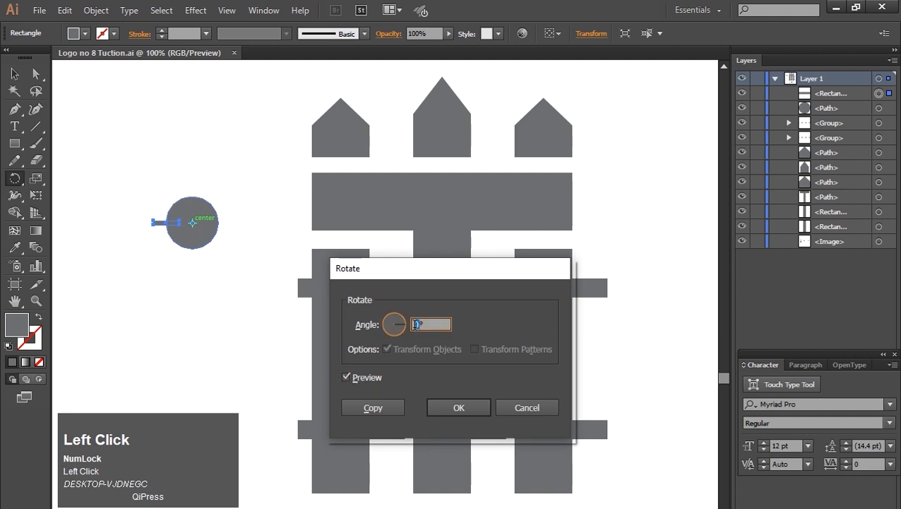
key("shift+Up")
key("shift+Up")
key("shift+Up")
key("shift+Up")
key("shift+Up")
key("shift+Up")
key("shift+Up")
key("shift+Up")
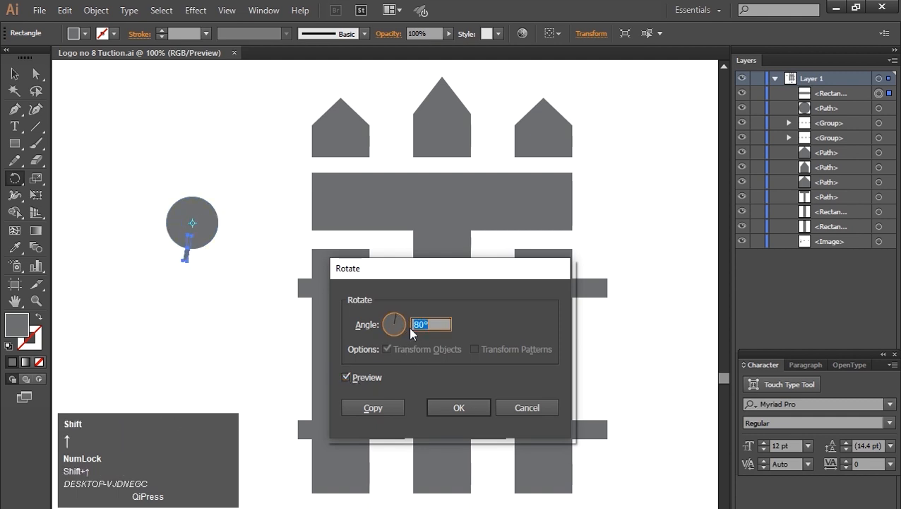
left_click(371, 409)
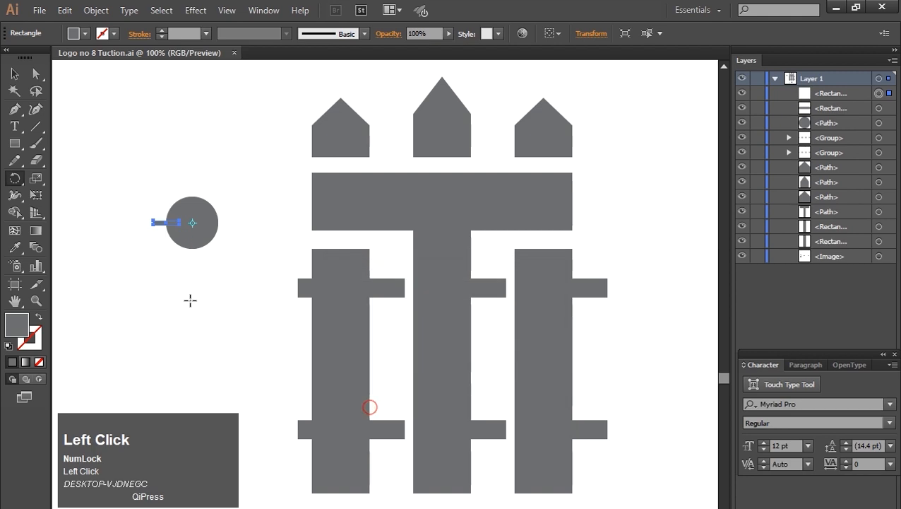
Step: Repeat the rotated copy twice to complete four arms around the circle
key("ctrl+d")
key("ctrl+d")
left_click(14, 73)
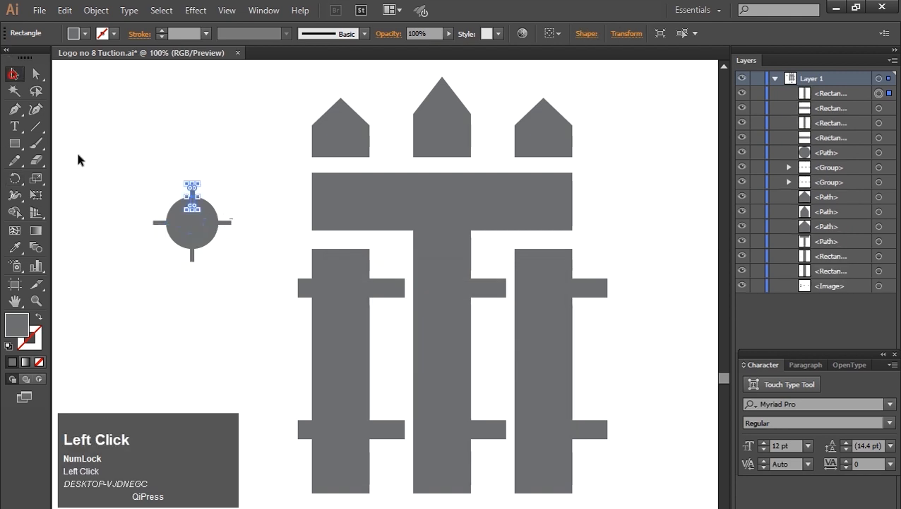
Step: Group the circle with its four arms and fill the group white
left_click(101, 148)
left_click_drag(129, 151, 274, 302)
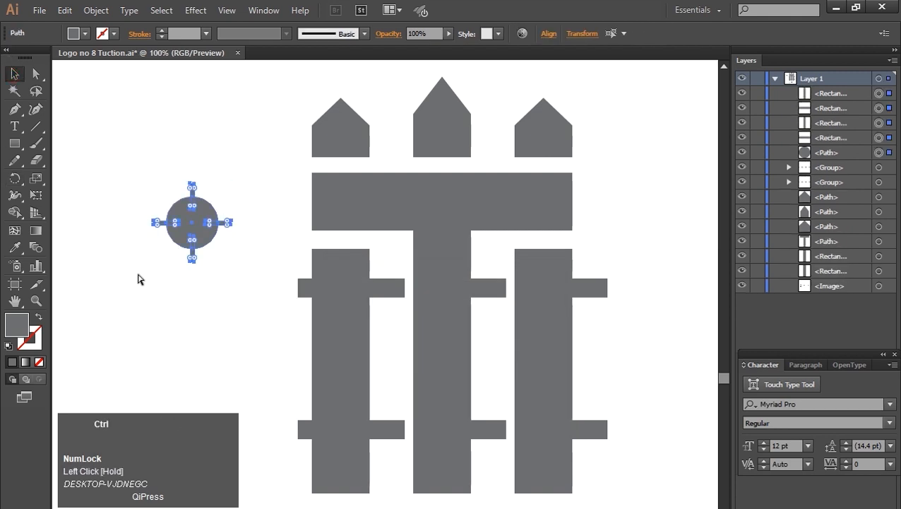
key("ctrl+g")
left_click(77, 34)
left_click(29, 58)
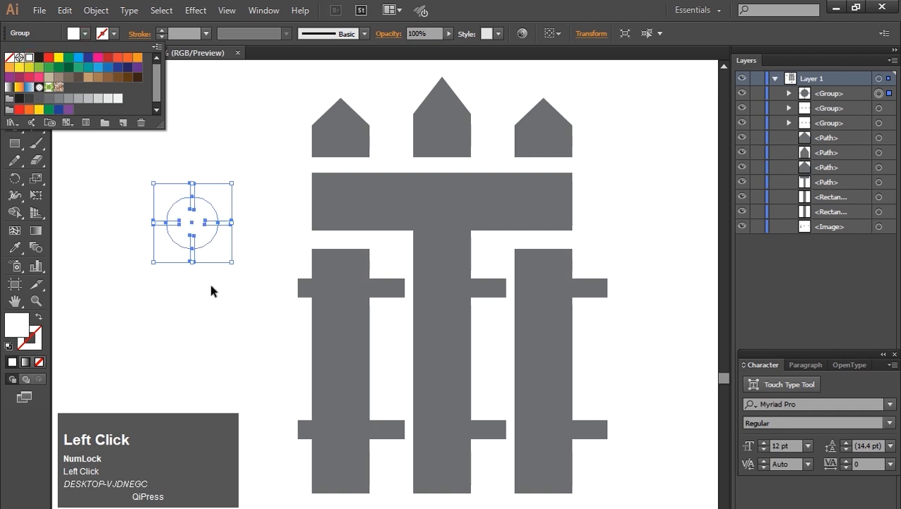
Step: Place the white emblem on the left bar's upper rail and copy it onto the lower rail
left_click(232, 264, "alt+shift")
left_click_drag(226, 262, 341, 432)
left_click(211, 266)
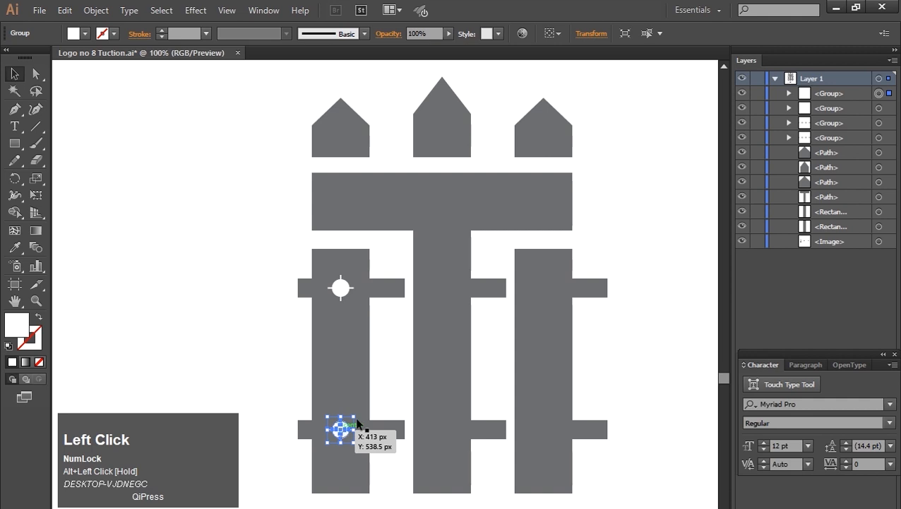
Step: Copy the emblems across onto the middle and right bars' rails
left_click(342, 288, "shift")
left_click_drag(344, 289, 449, 289)
key("ctrl+d")
left_click(107, 163)
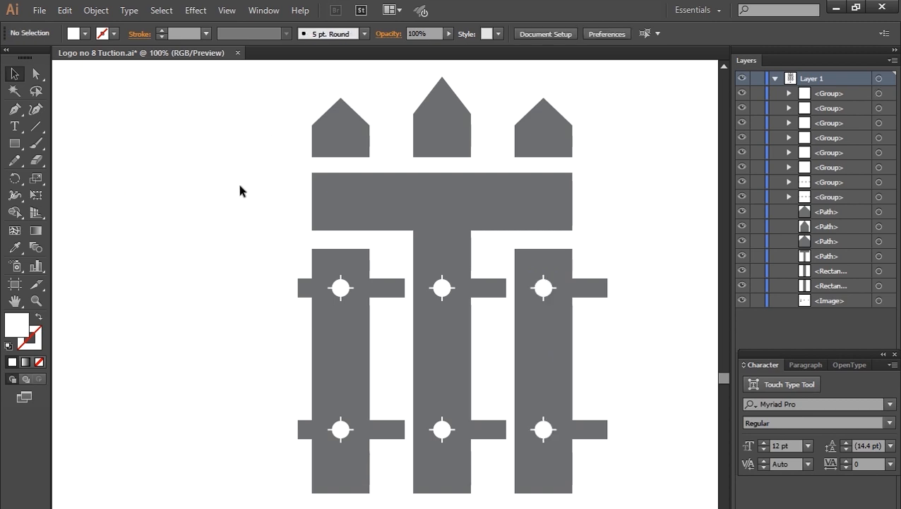
Step: Group the whole fence, scale it down proportionally and move it up slightly
left_click_drag(276, 93, 539, 503)
key("ctrl+g")
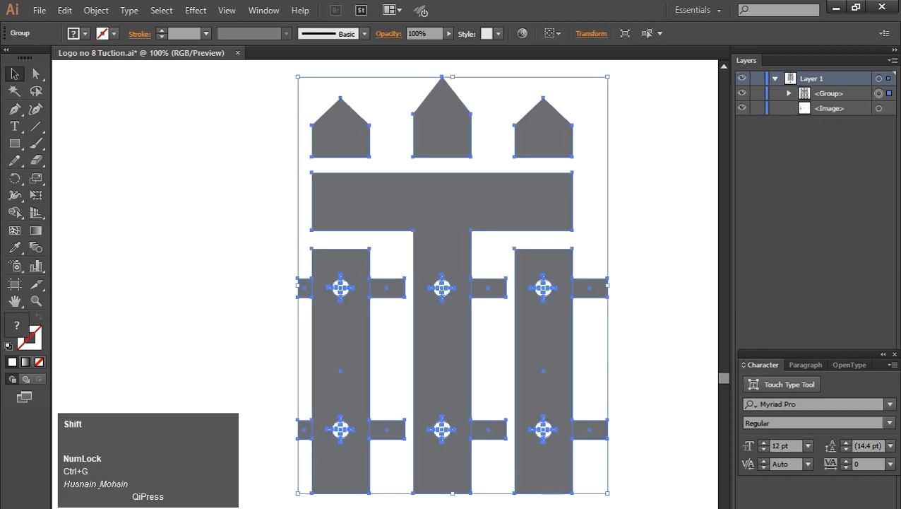
left_click_drag(606, 496, 458, 236)
left_click(216, 235)
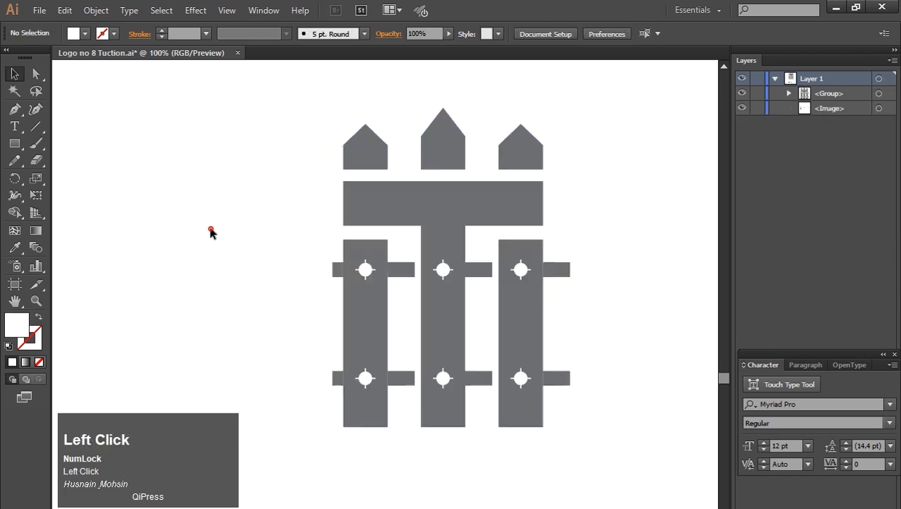
left_click_drag(445, 304, 447, 289)
left_click(262, 281)
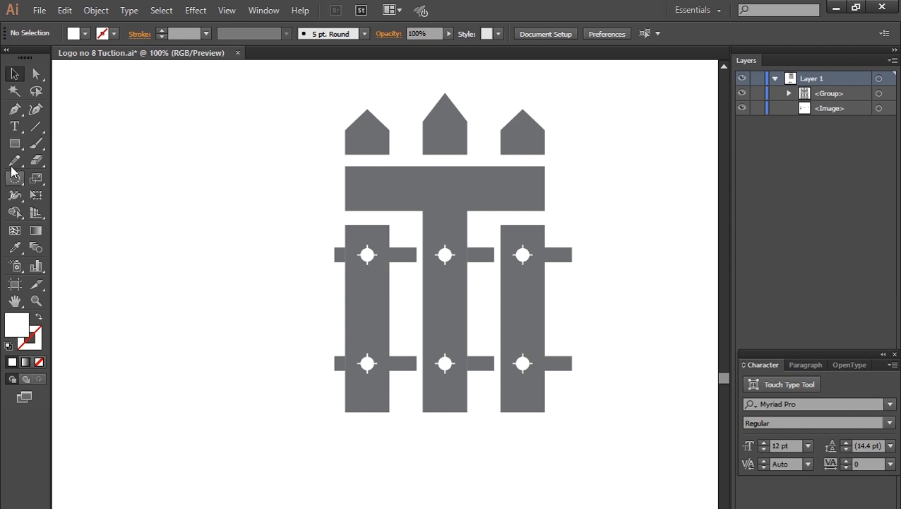
left_click(13, 109)
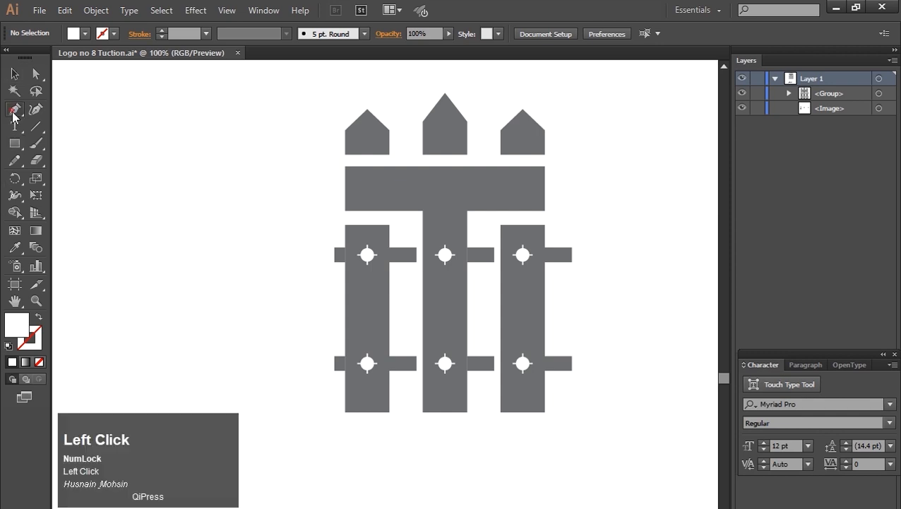
left_click(287, 430)
left_click_drag(604, 430, 288, 484)
key("Delete")
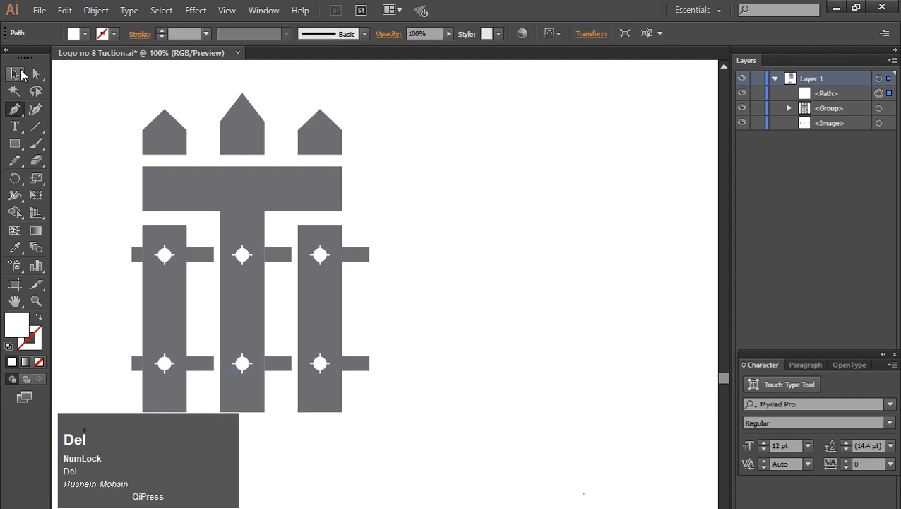
left_click(22, 75)
key("space")
left_click_drag(417, 308, 609, 293)
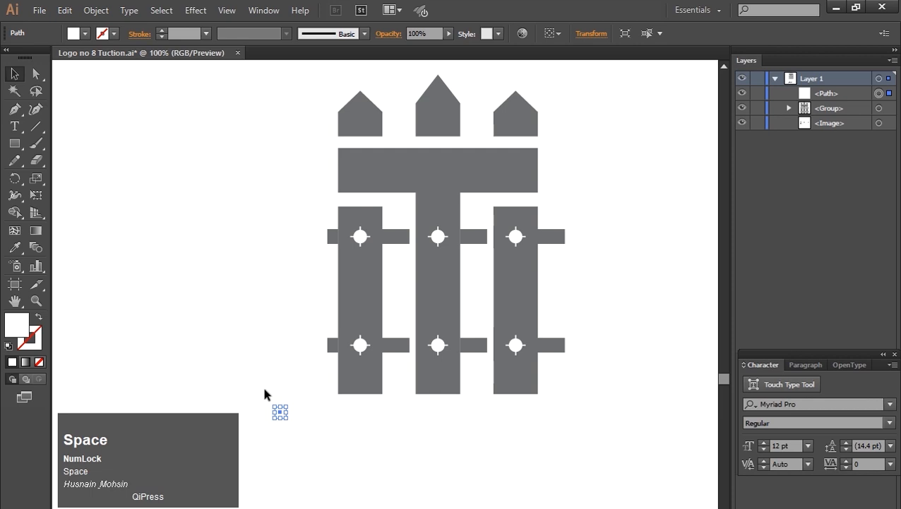
key("Delete")
Step: Draw a thin curved ground arc beneath the fence bars with the Pen tool
left_click(14, 109)
left_click(296, 398)
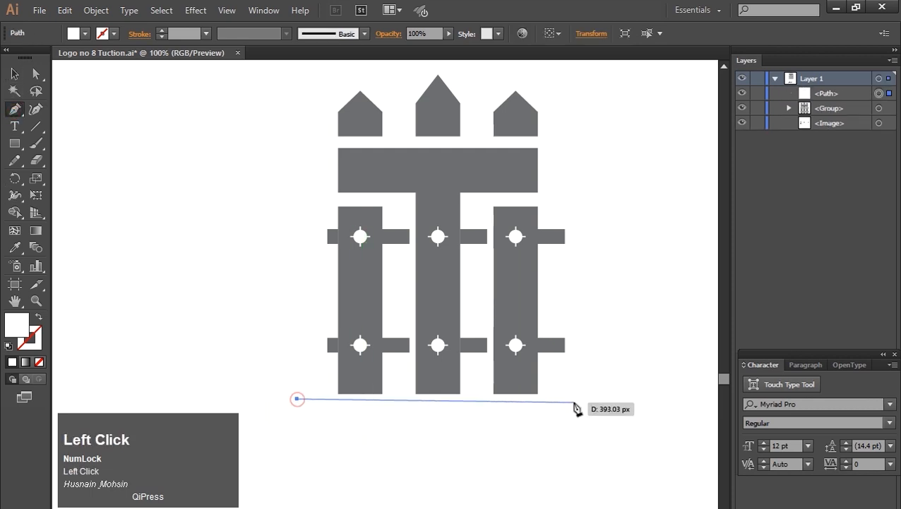
left_click_drag(586, 399, 653, 418)
left_click(485, 401)
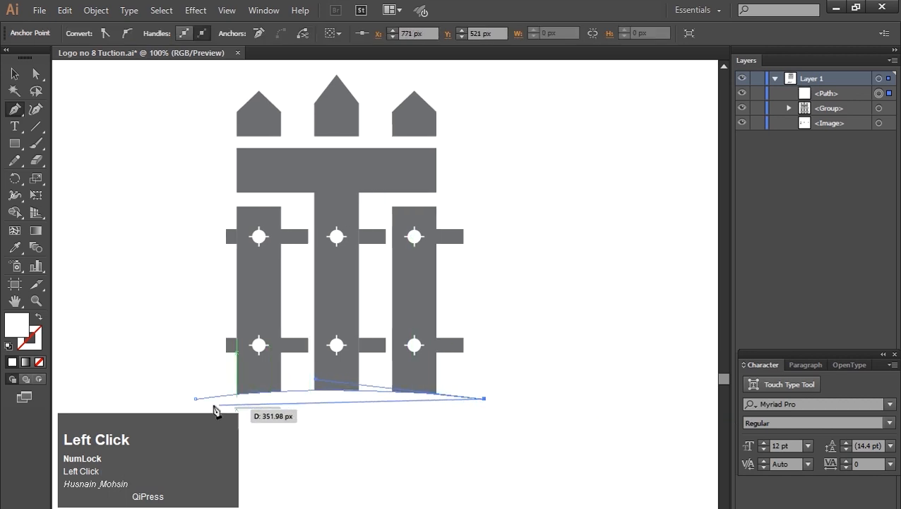
left_click(195, 399)
Step: Fill the ground arc with gray #727171
left_click(14, 73)
double_click(16, 325)
left_click(268, 359)
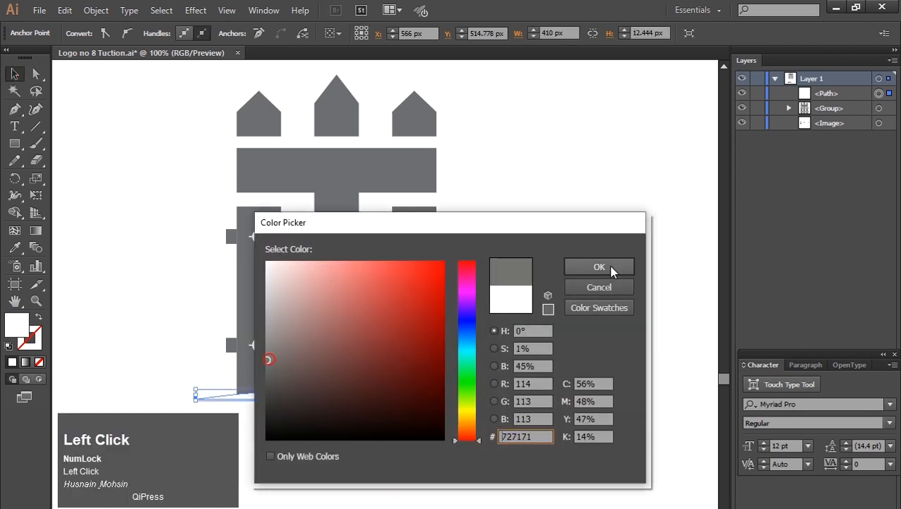
left_click(611, 266)
Step: Merge the ground arc with the bottoms of the bars using the Shape Builder tool
key("space")
left_click_drag(346, 455, 469, 476)
left_click(436, 475)
left_click(460, 417)
left_click_drag(315, 358, 682, 475)
left_click(14, 212)
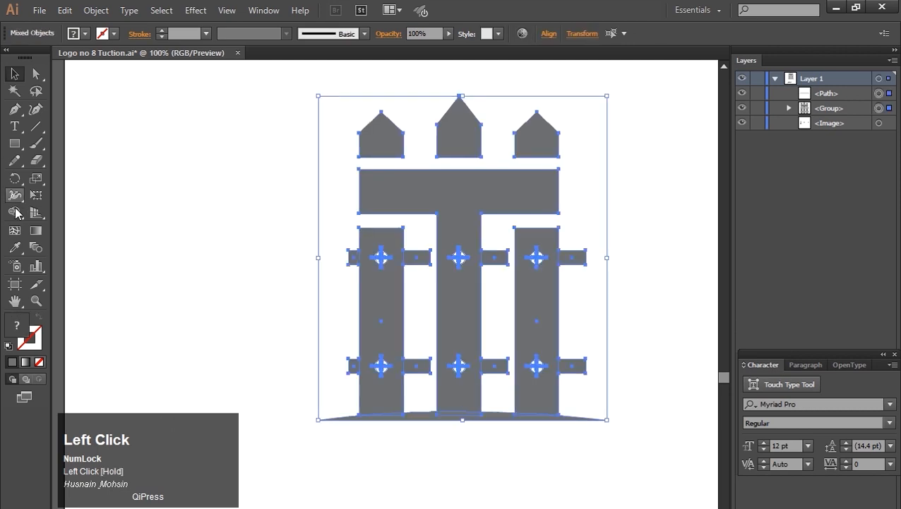
left_click_drag(381, 418, 393, 417)
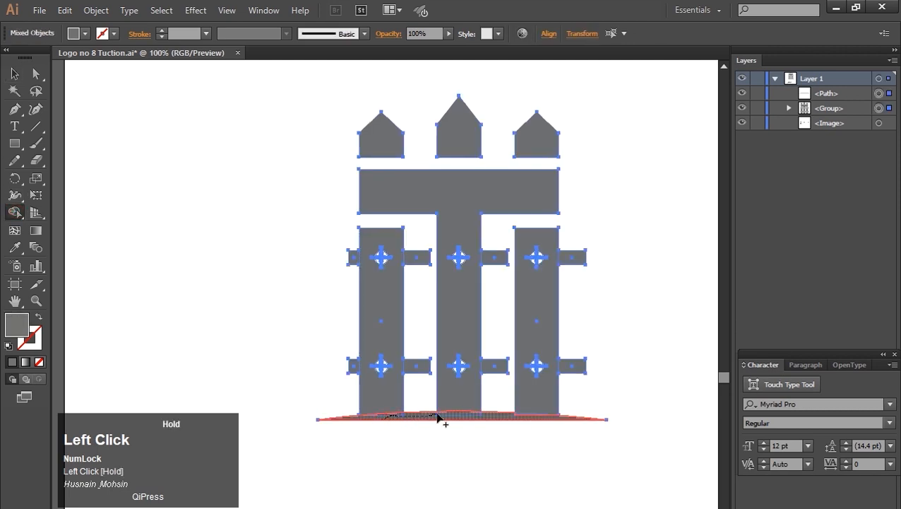
left_click_drag(516, 419, 519, 420)
key("v")
left_click(209, 296)
Step: Nudge the ground arc down three small steps below the bars
left_click(463, 415)
key("Down")
key("Down")
key("Down")
key("Down")
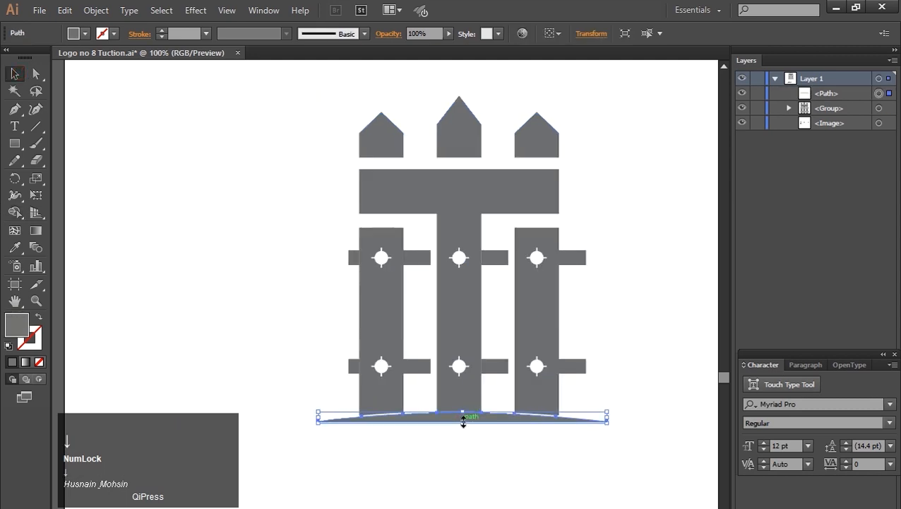
left_click(449, 459)
Step: Select every part of the logo and group it together
left_click_drag(290, 80, 664, 506)
key("ctrl+g")
scroll(482, 449, "down", 1)
key("space")
scroll(482, 448, "up", 1)
left_click_drag(465, 277, 225, 246)
left_click(314, 471)
Step: Add the text FUCSON beside the fence and scale it up proportionally
left_click(14, 125)
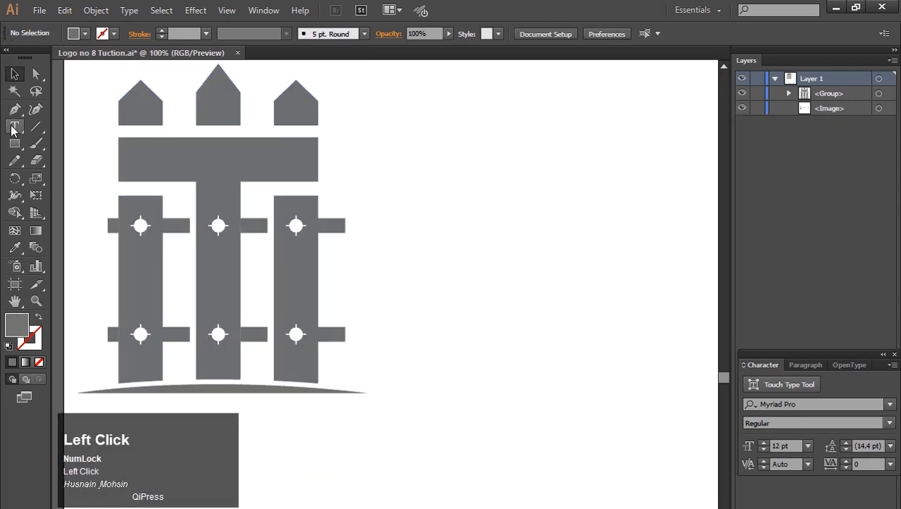
left_click(439, 303)
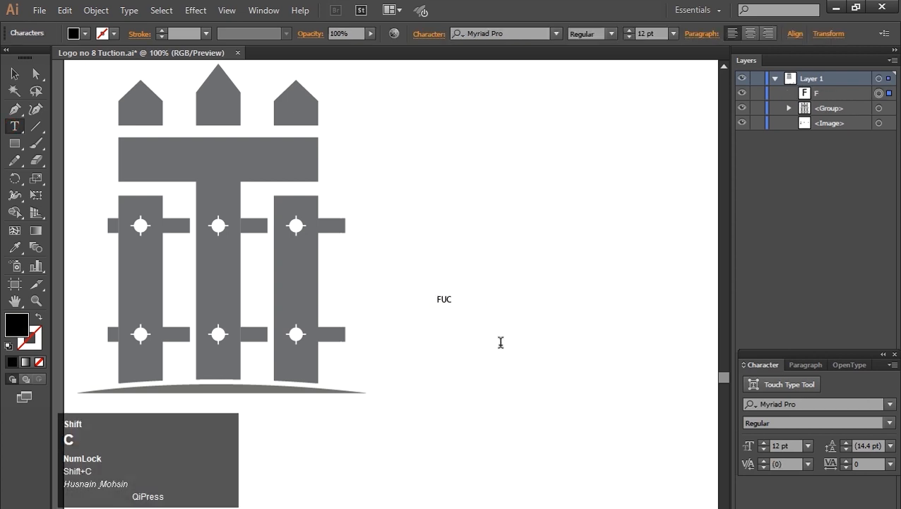
left_click(14, 74)
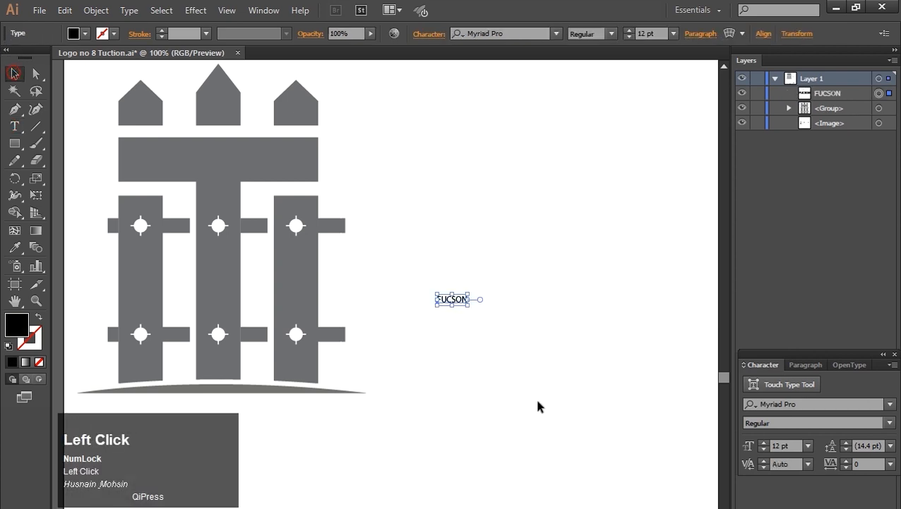
left_click_drag(470, 305, 636, 426)
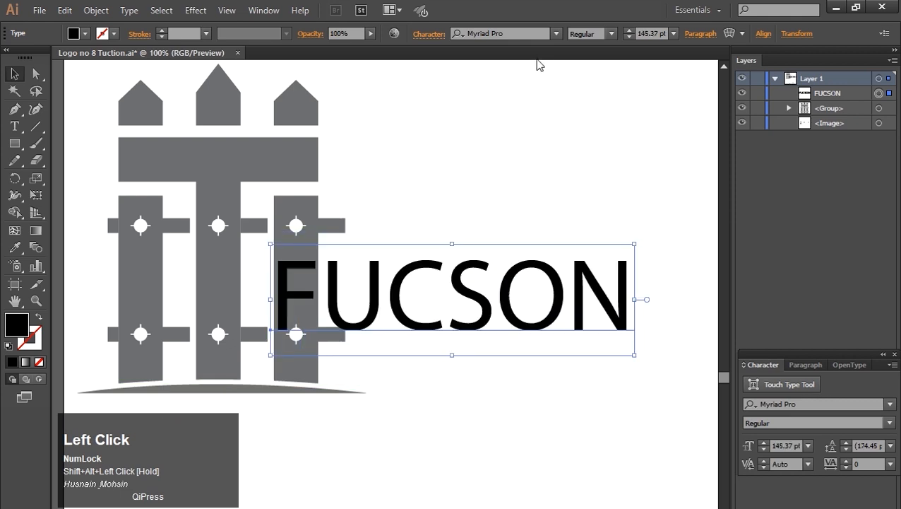
Step: Set the text's font to HelveticaNowDisplay-ExtraBold and move it beside the fence's upper part
type("hel")
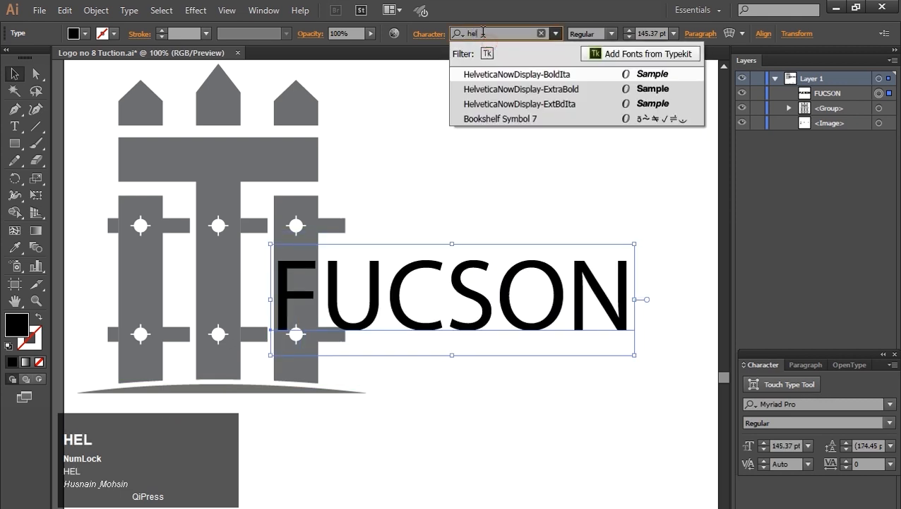
left_click(522, 90)
key("ctrl+minus")
left_click_drag(513, 309, 567, 227)
left_click(530, 396)
left_click(505, 270)
Step: Fill the FUCSON text with a dark gray swatch
left_click(85, 34)
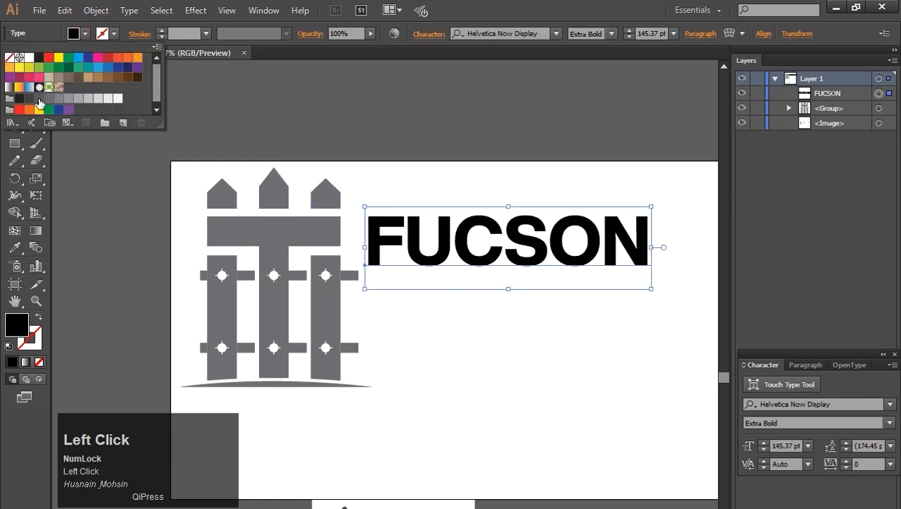
left_click(39, 104)
left_click(501, 409)
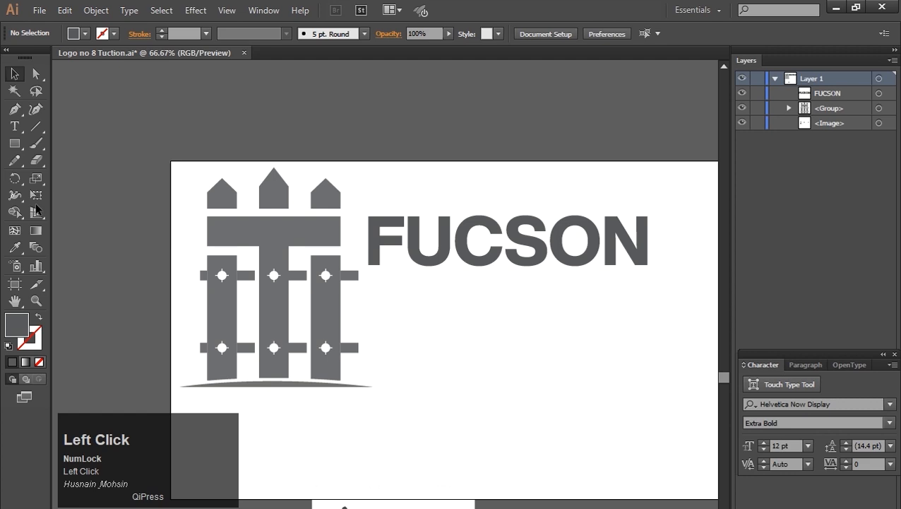
key("t")
left_click(400, 362)
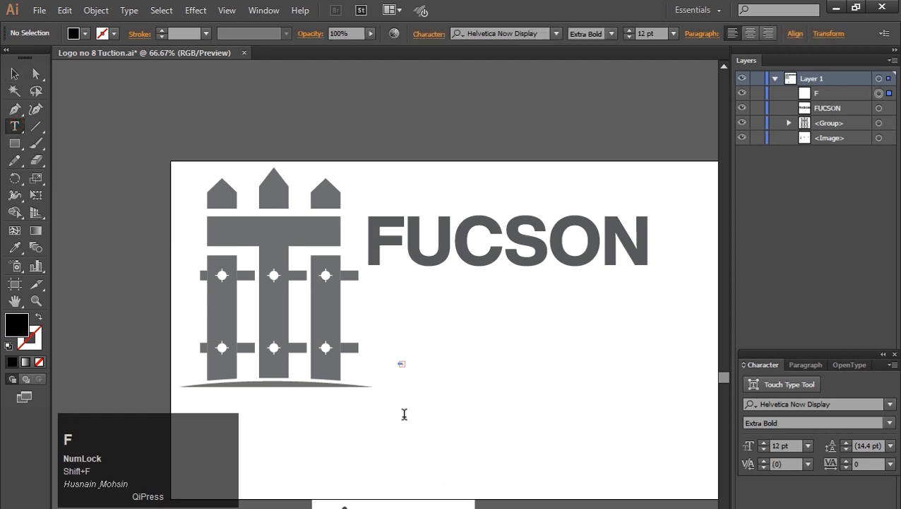
type("F")
left_click(22, 71)
key("Delete")
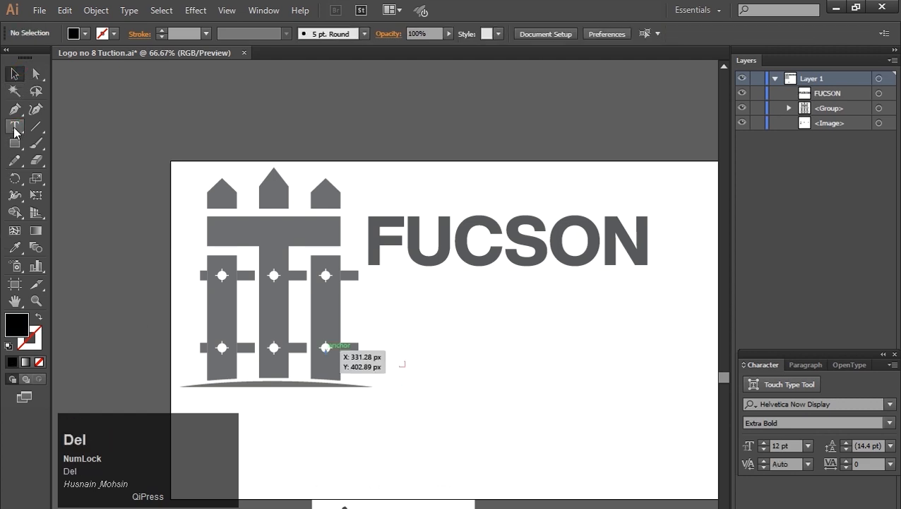
Step: Add the text FENCE COMPANY and enlarge it, placing it just below the FUCSON wordmark
left_click(14, 128)
left_click(515, 357)
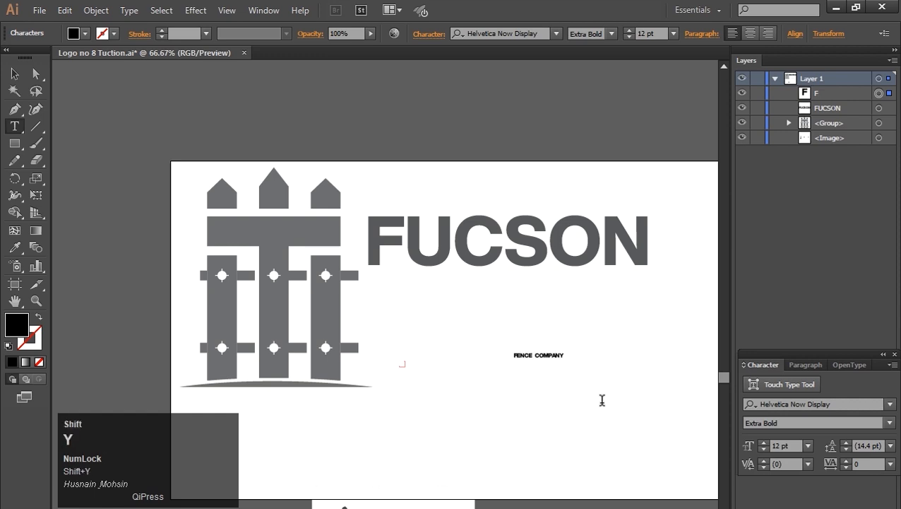
left_click(14, 74)
left_click_drag(563, 363, 519, 311)
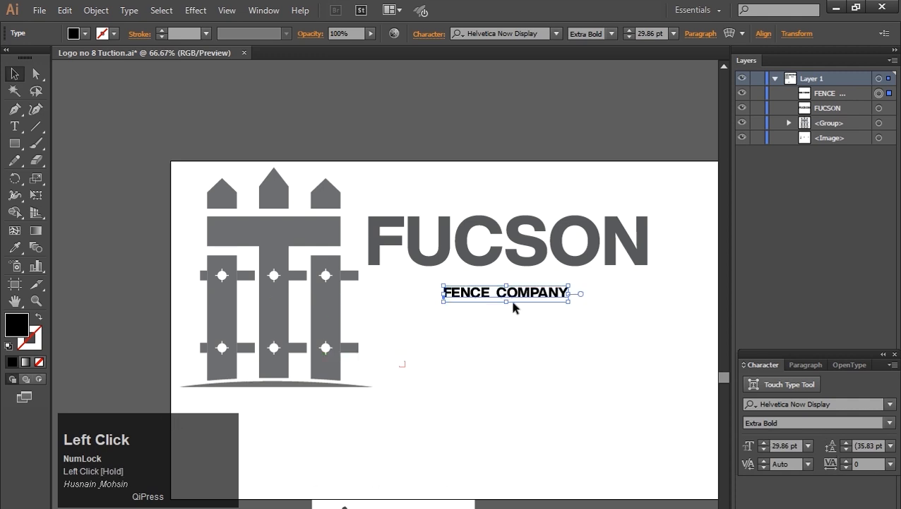
Step: Increase the FENCE COMPANY text's font size to 53 pt
key("Up")
key("Up")
key("Up")
key("Up")
key("Up")
key("Up")
key("Up")
key("Up")
key("Up")
key("Up")
key("Up")
key("Up")
key("Up")
key("Up")
key("Up")
key("Up")
key("Up")
key("Up")
key("Up")
key("Up")
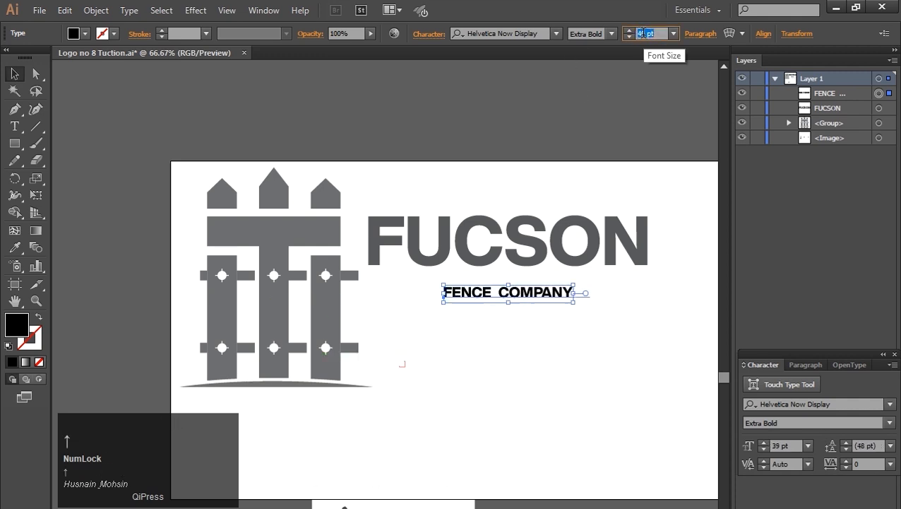
Step: Widen the FENCE COMPANY text's tracking to 152
left_click(835, 468)
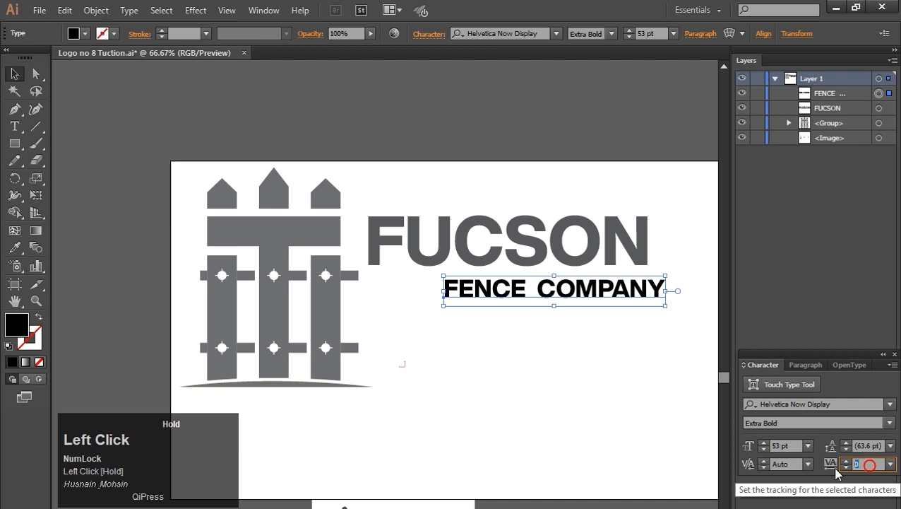
key("Up")
key("Up")
key("Up")
key("Up")
key("Up")
key("Up")
key("Up")
key("Up")
key("Up")
key("Up")
key("Up")
key("Up")
key("Up")
key("Up")
key("Up")
key("Up")
key("Up")
key("Up")
key("Up")
key("Up")
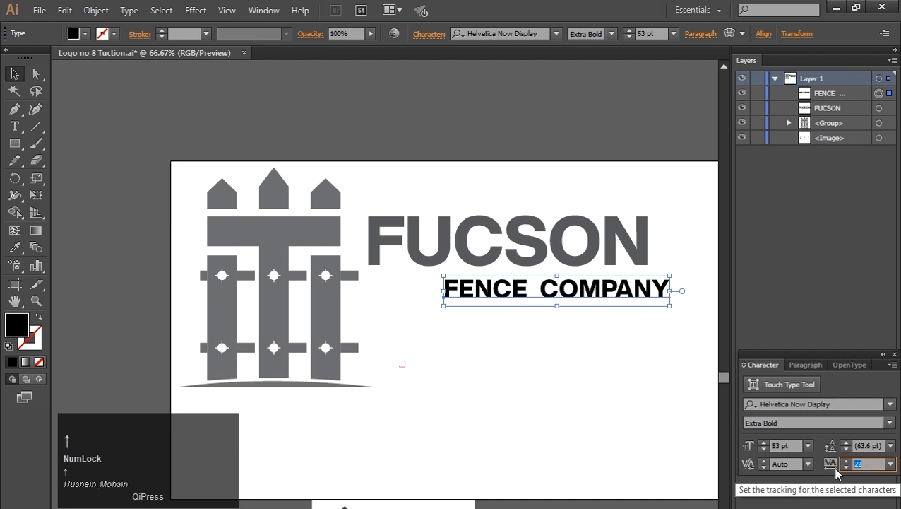
key("Up")
key("Up")
key("Up")
key("Up")
key("Up")
key("Up")
key("Up")
key("Up")
key("Up")
key("Up")
key("Up")
key("Up")
key("Up")
key("Up")
key("Up")
key("Up")
key("Up")
key("Up")
key("Up")
key("Up")
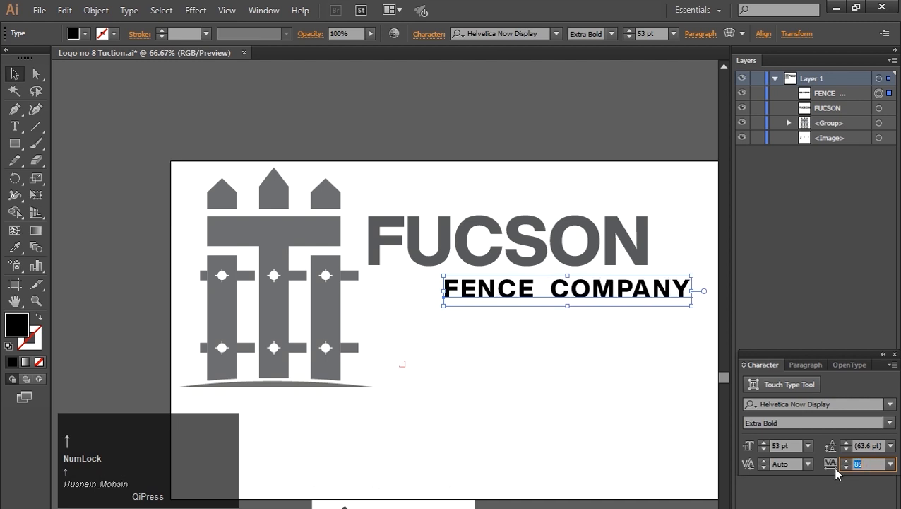
key("Up")
key("Up")
key("Up")
key("Up")
key("Up")
key("Up")
key("Up")
key("Up")
key("Up")
key("Up")
key("Up")
key("Up")
key("Up")
key("Up")
key("Up")
key("Up")
key("Up")
key("Up")
key("Up")
key("Up")
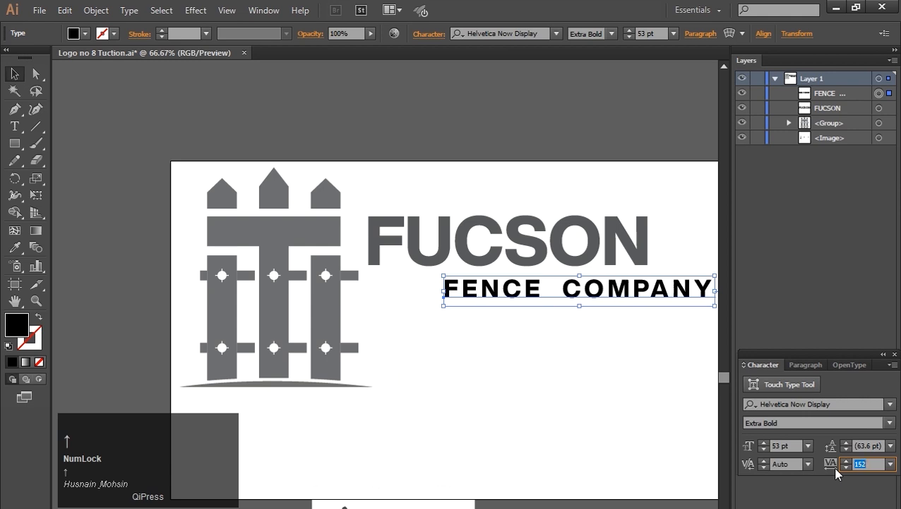
Step: Move the FENCE COMPANY text under FUCSON and set its tracking to 182
left_click_drag(616, 291, 541, 290)
left_click(868, 464)
key("Up")
key("Up")
key("Up")
key("Up")
key("Up")
key("Up")
key("Up")
key("Up")
key("Up")
key("Up")
key("Up")
key("Up")
key("Up")
key("Up")
key("Up")
key("Up")
key("Up")
key("Up")
key("Up")
key("Up")
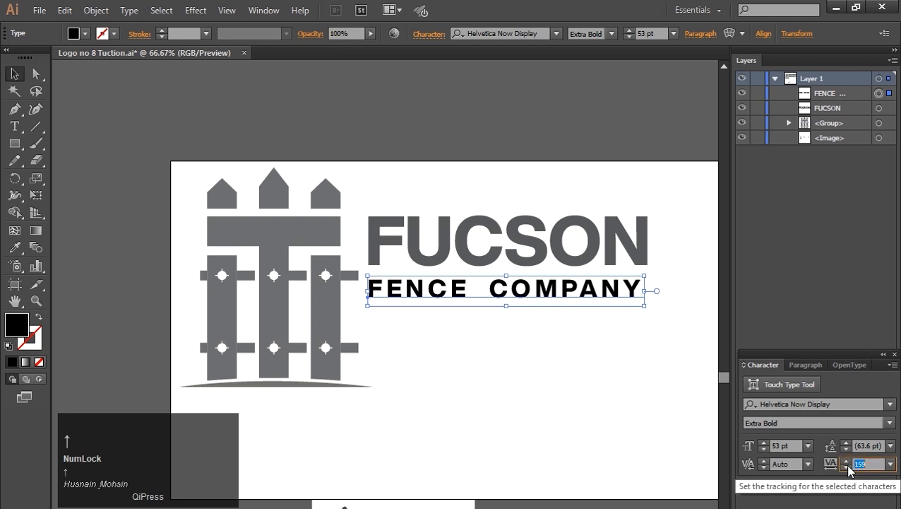
key("Down")
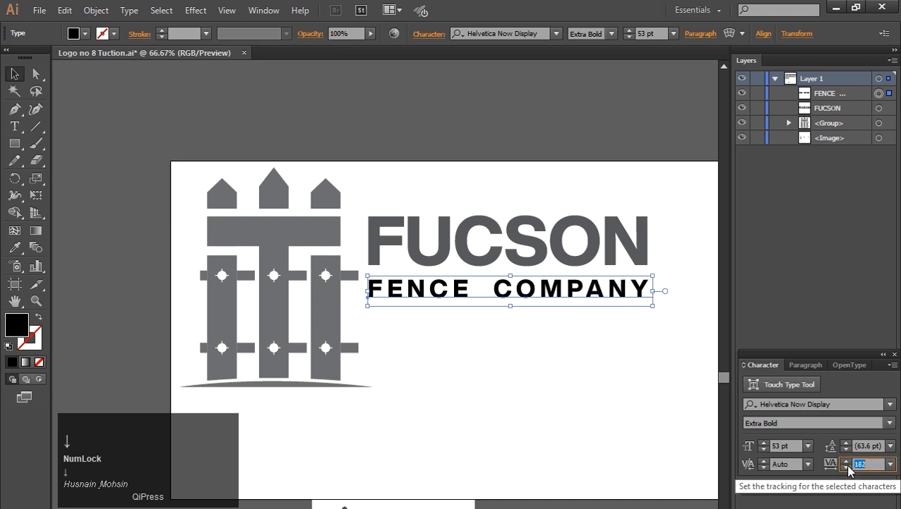
Step: Fill the FENCE COMPANY text with a light gray swatch
left_click(503, 347)
left_click(74, 33)
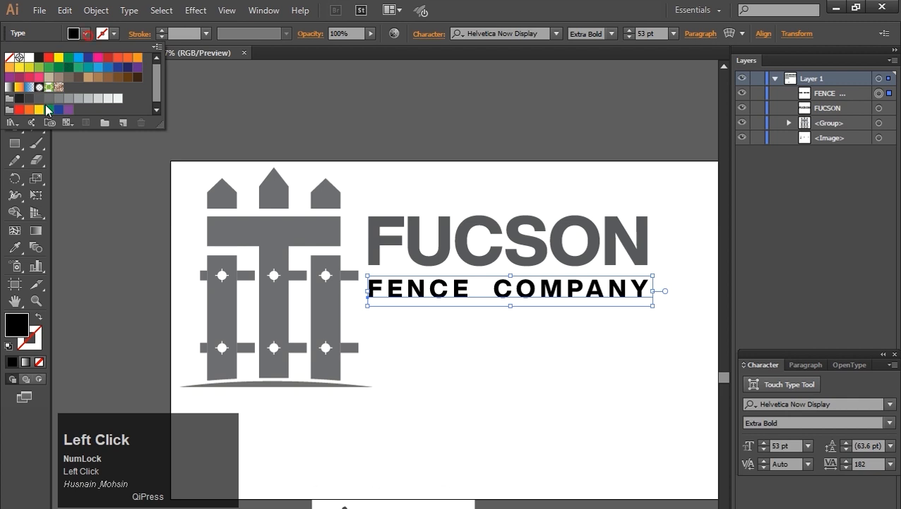
left_click(44, 99)
left_click(524, 412)
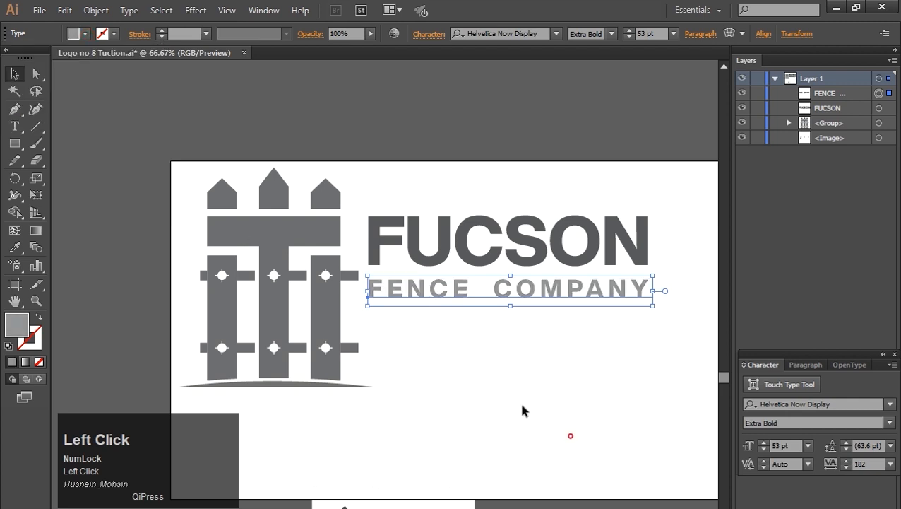
left_click(524, 412)
Step: Add a line of text with the company's phone number and move it under FENCE COMPANY
left_click(15, 125)
left_click(444, 362)
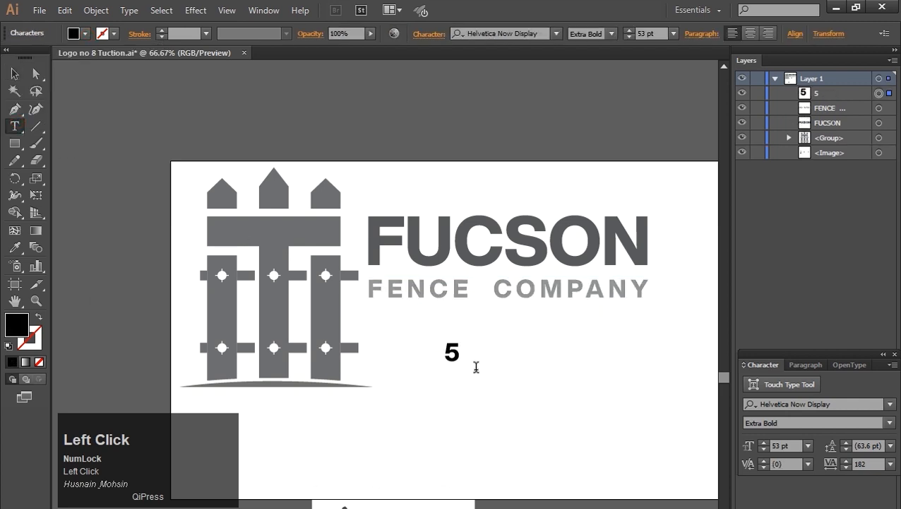
left_click(15, 75)
left_click_drag(529, 357, 482, 329)
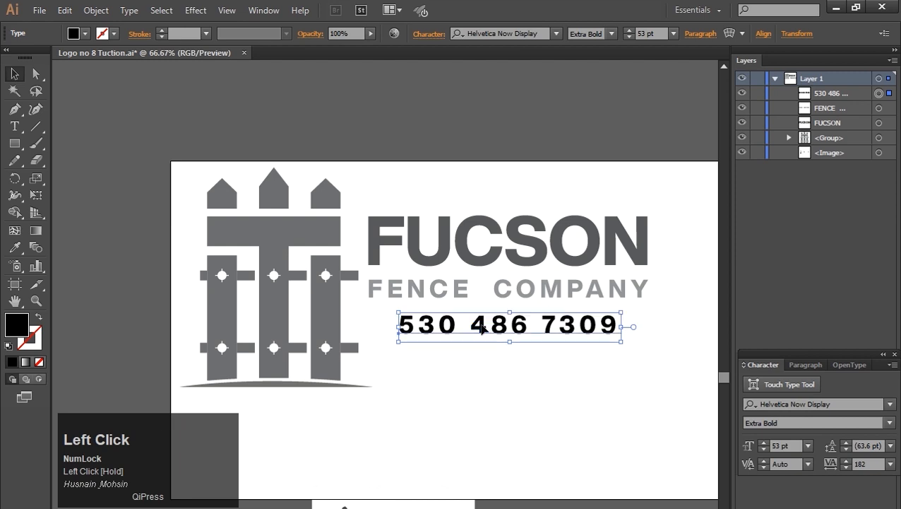
Step: Give the phone number text the same gray as FENCE COMPANY using the Eyedropper
left_click(15, 246)
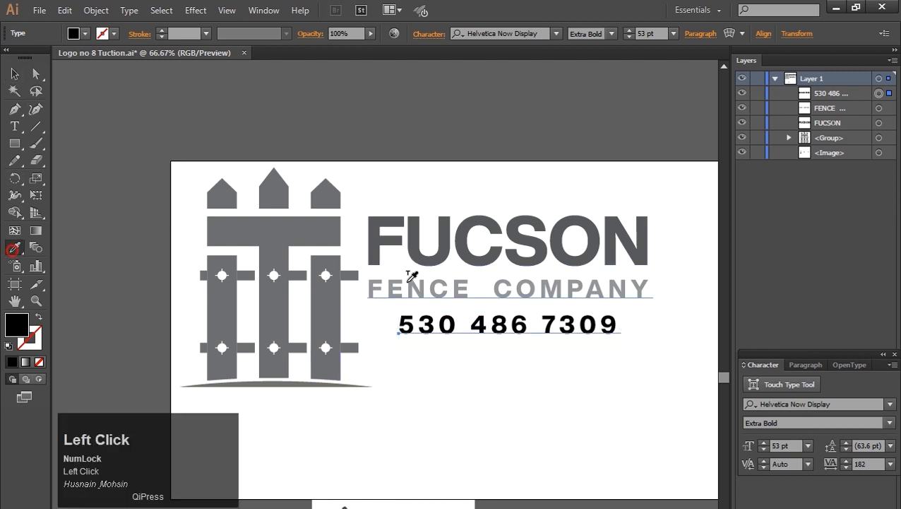
left_click(410, 280)
left_click(16, 71)
left_click(570, 381)
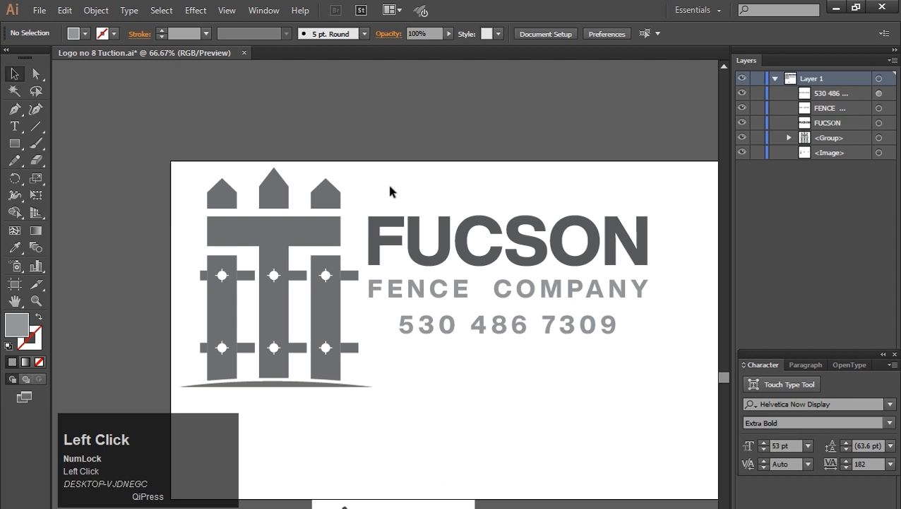
Step: Group the three text lines and nudge the group down beside the fence
left_click_drag(559, 380, 568, 377)
key("ctrl+g")
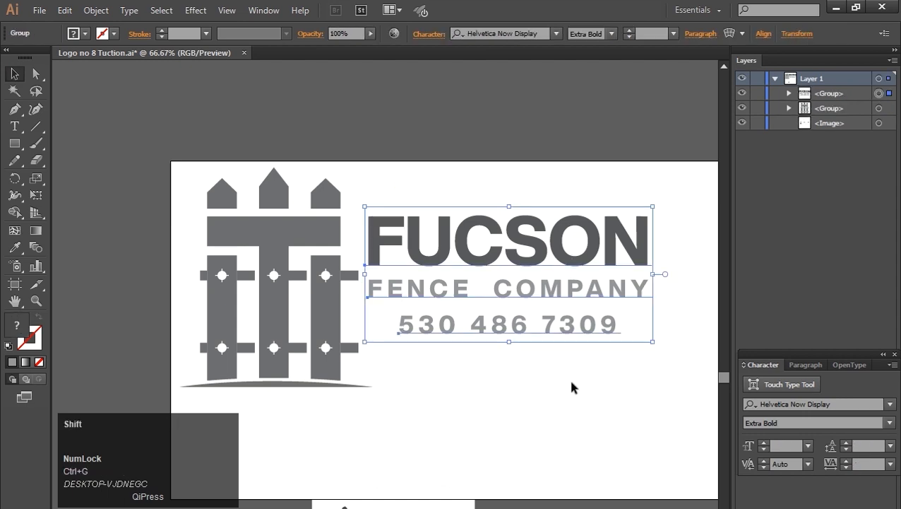
key("shift+Down")
key("shift+Down")
key("shift+Down")
key("shift+Down")
key("shift+Down")
key("shift+Up")
key("shift+Down")
key("shift+Up")
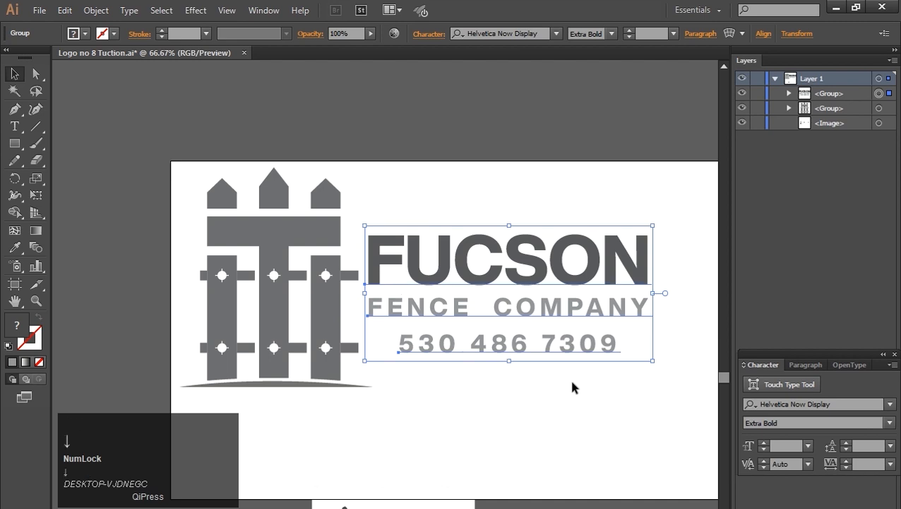
left_click(494, 388)
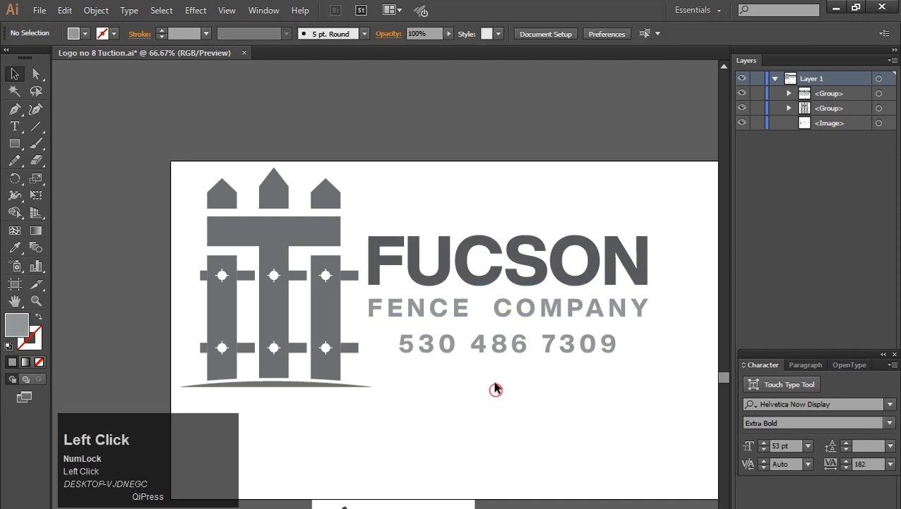
Step: Select and delete the reference image behind the logo
key("ctrl+equal")
left_click(427, 290)
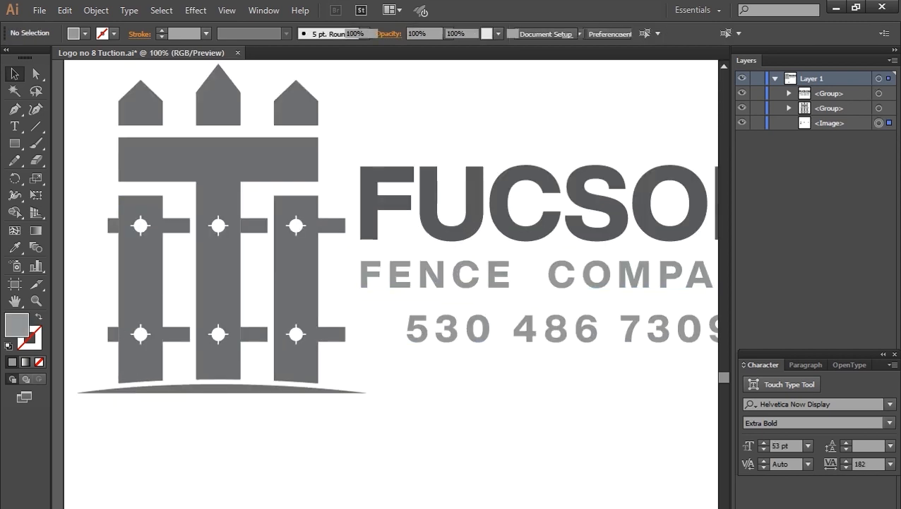
key("Delete")
key("ctrl+minus")
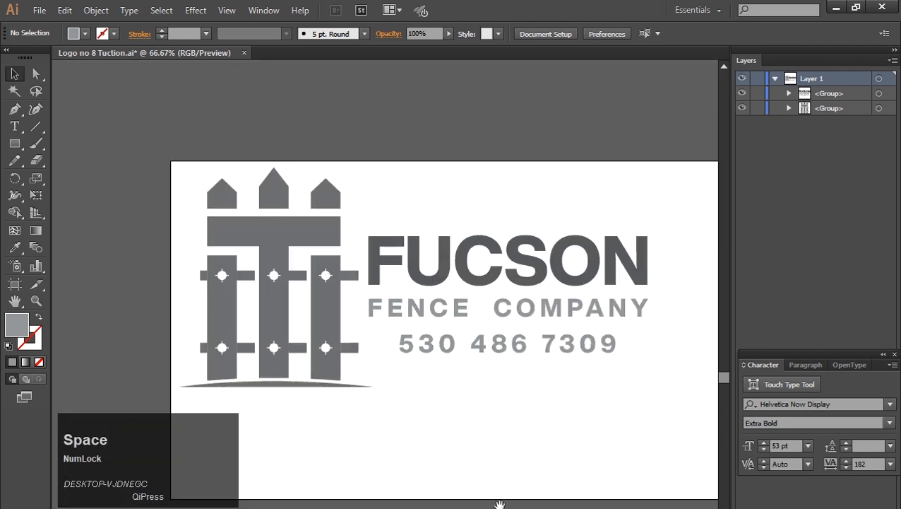
left_click_drag(502, 507, 425, 429)
key("z")
left_click_drag(98, 83, 613, 325)
left_click(16, 80)
left_click_drag(434, 385, 444, 251)
left_click(528, 439)
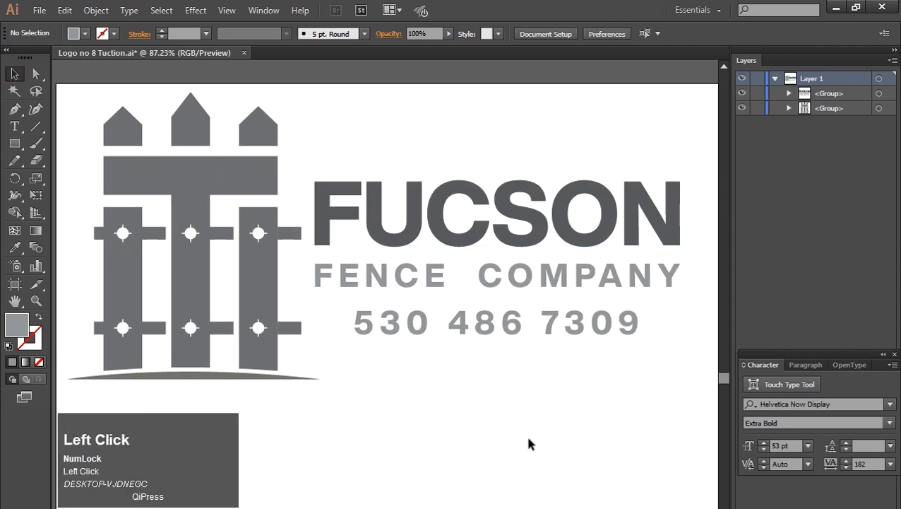